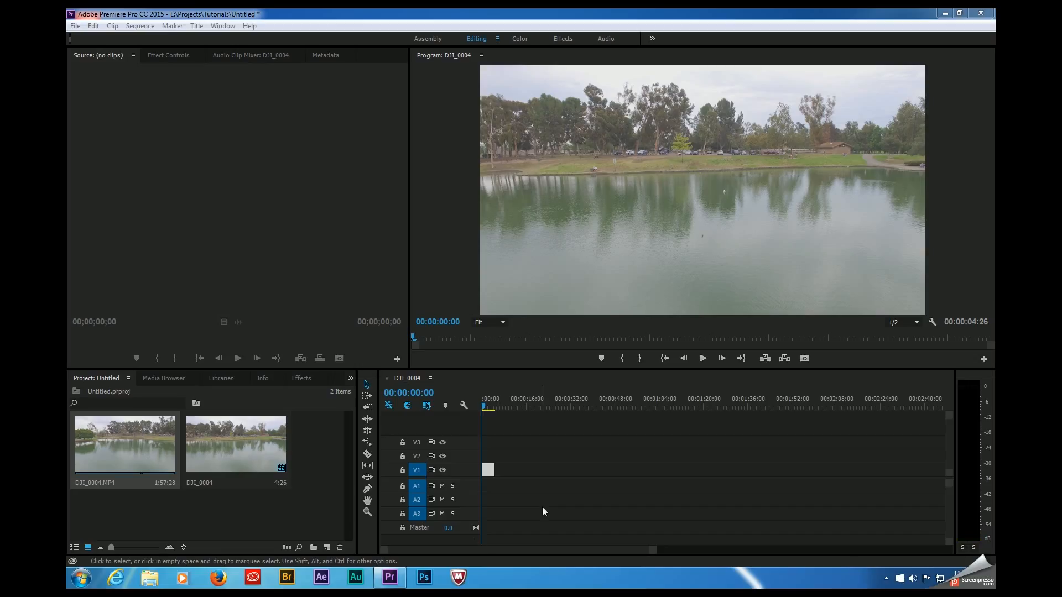
Step: Switch to the Color workspace and display the Lumetri Scopes
left_click(404, 380)
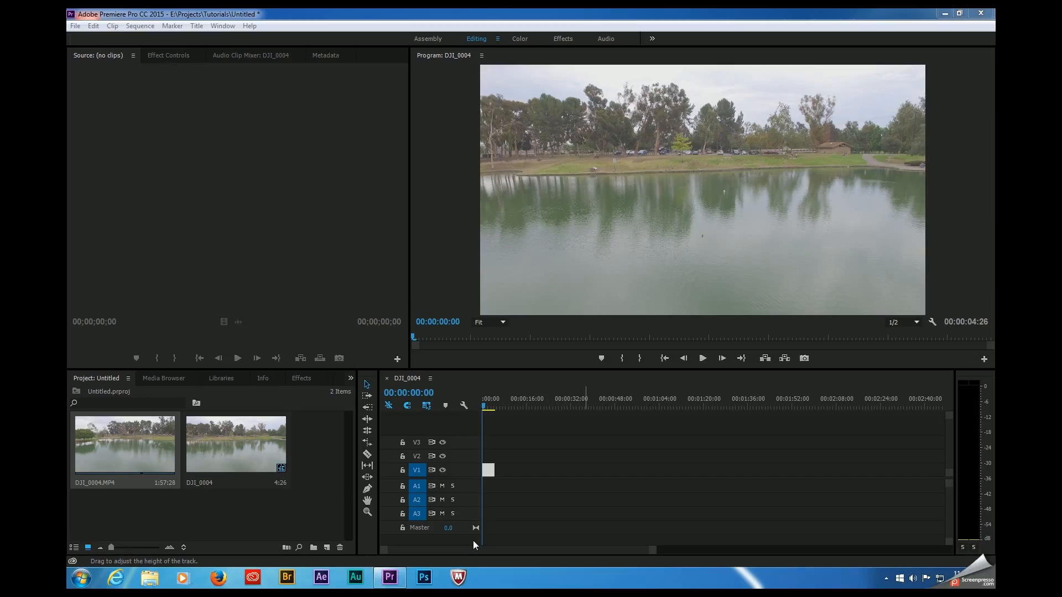
left_click(415, 386)
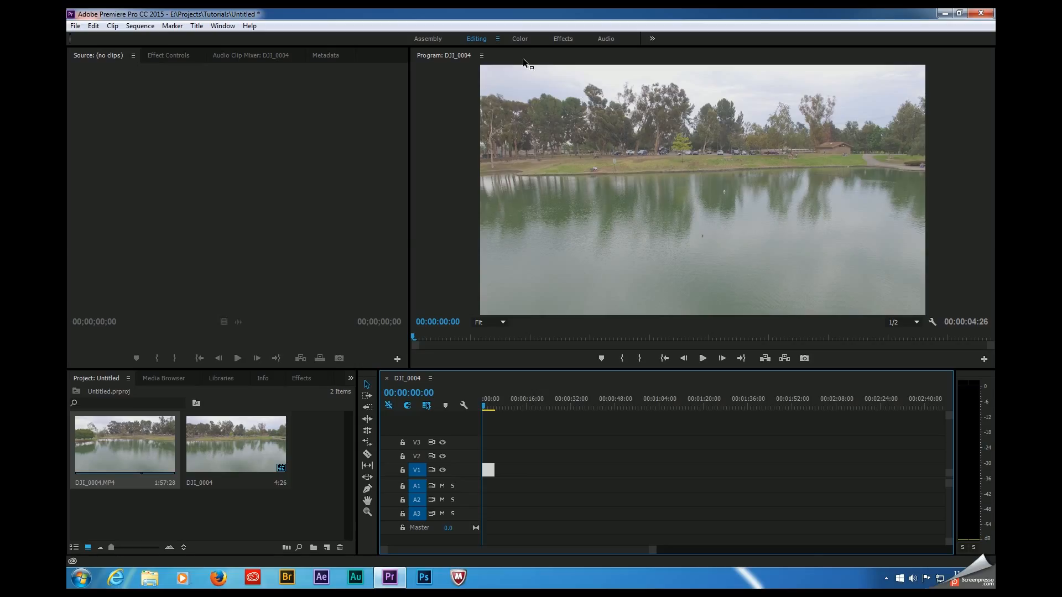
left_click(520, 38)
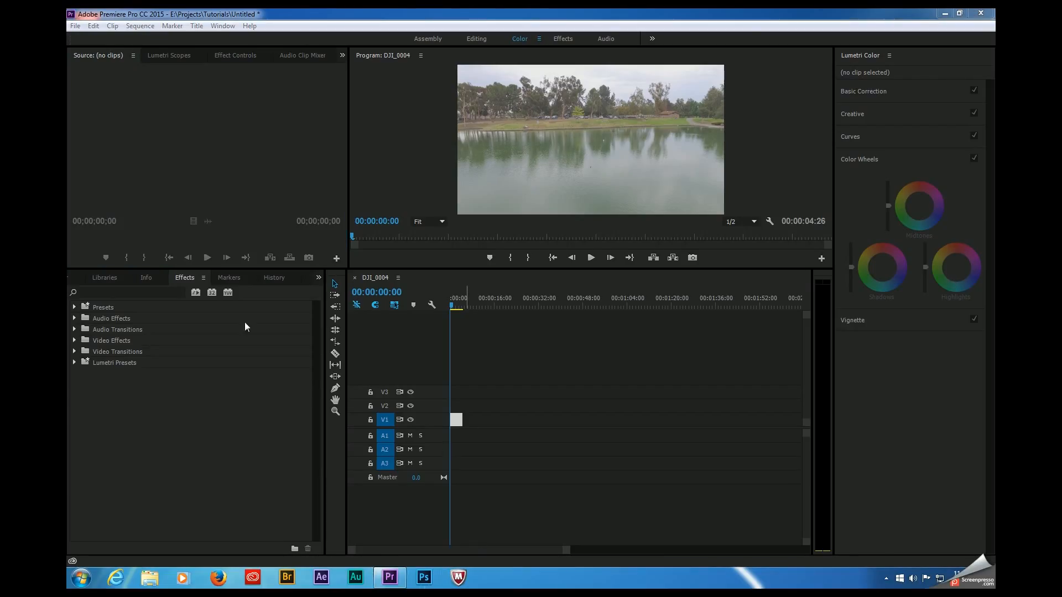
left_click(166, 56)
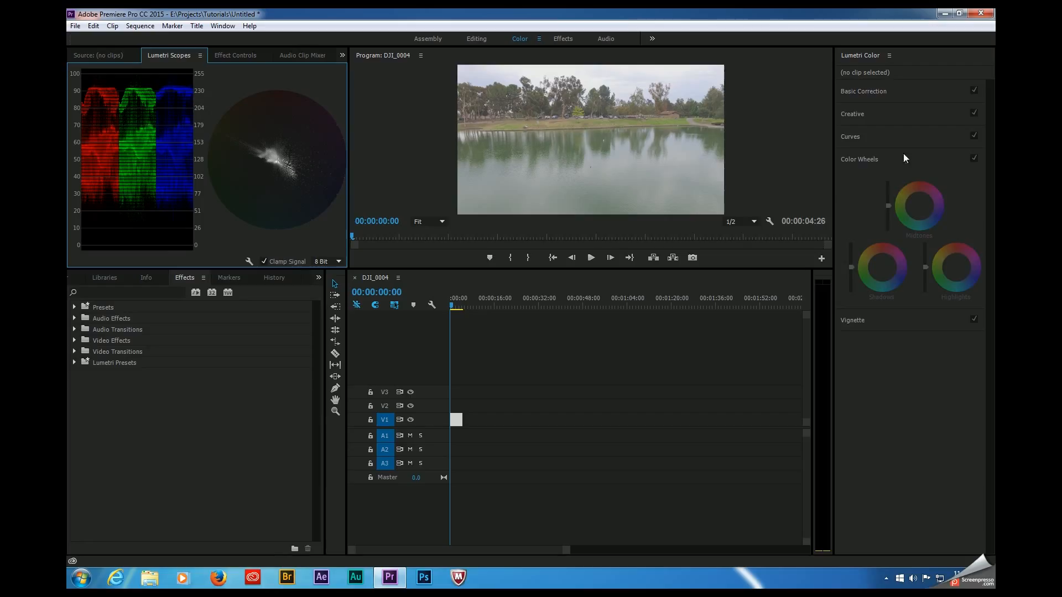
Step: Open the Basic Correction controls for the DJI_0004 clip on V1 and try a saturation adjustment
left_click(913, 93)
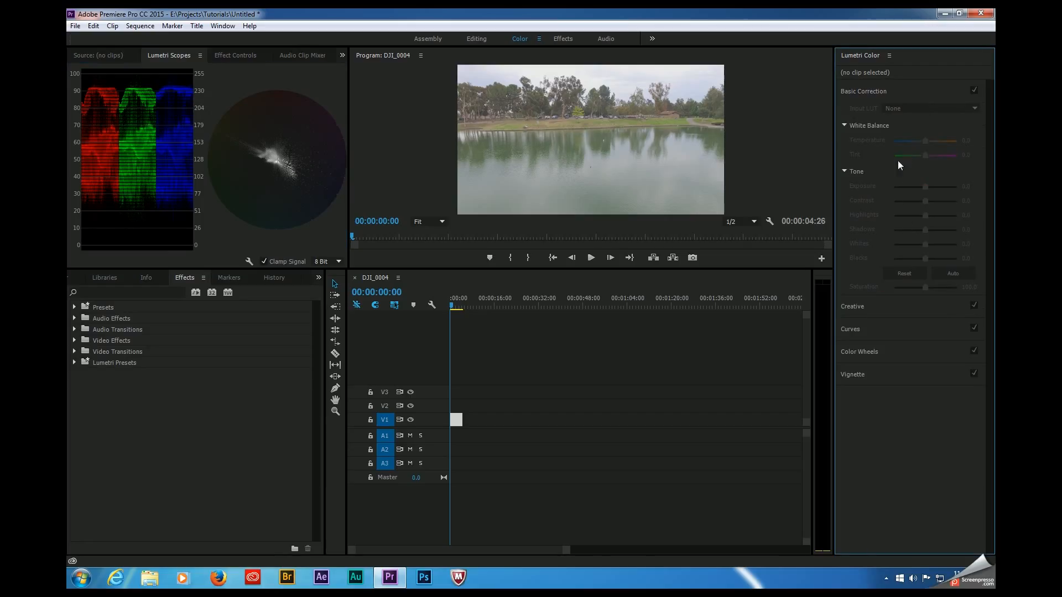
left_click(458, 426)
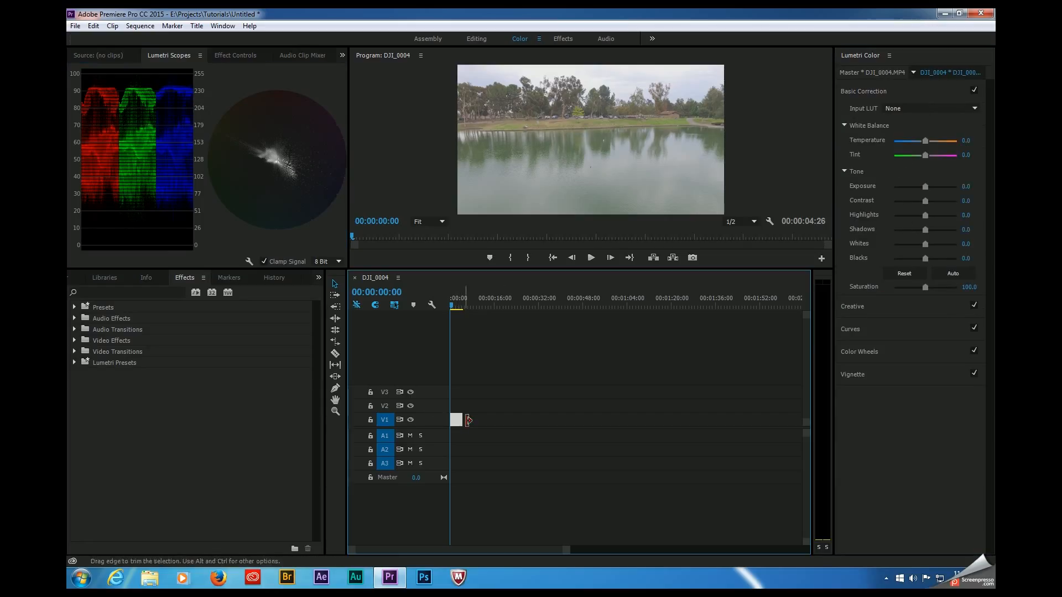
left_click_drag(925, 287, 950, 295)
mouse_move(934, 294)
left_mouse_down()
mouse_move(955, 298)
mouse_move(932, 294)
left_mouse_up()
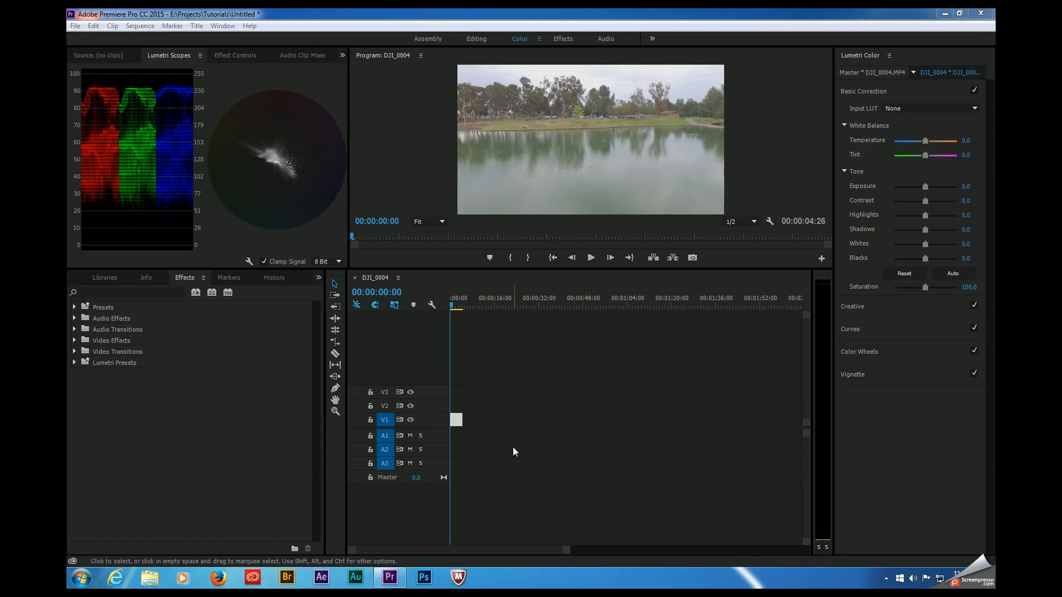
Step: Try the ALEXA_Default_LogC2Rec709 and ARRI ALEXA - SL - PROFILE input LUTs on the clip, resetting the input LUT to None
left_click(911, 109)
left_click(885, 161)
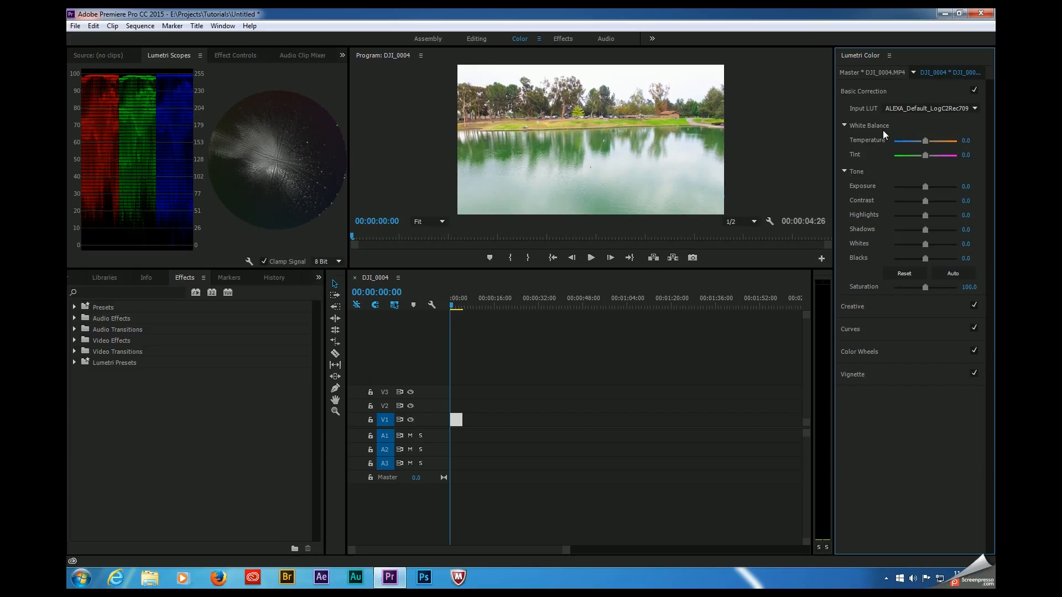
left_click(913, 109)
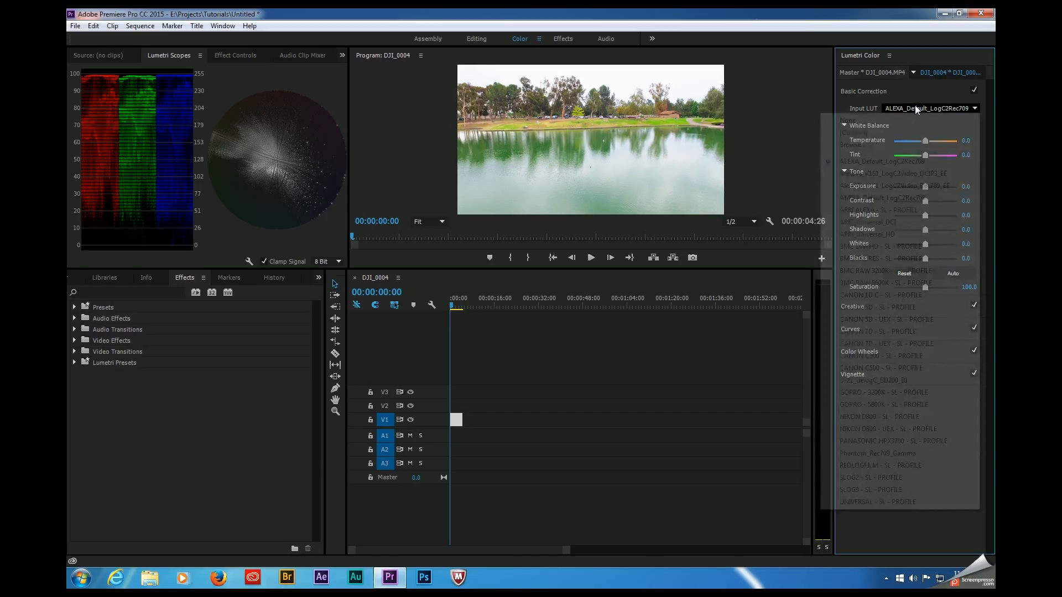
left_click(900, 210)
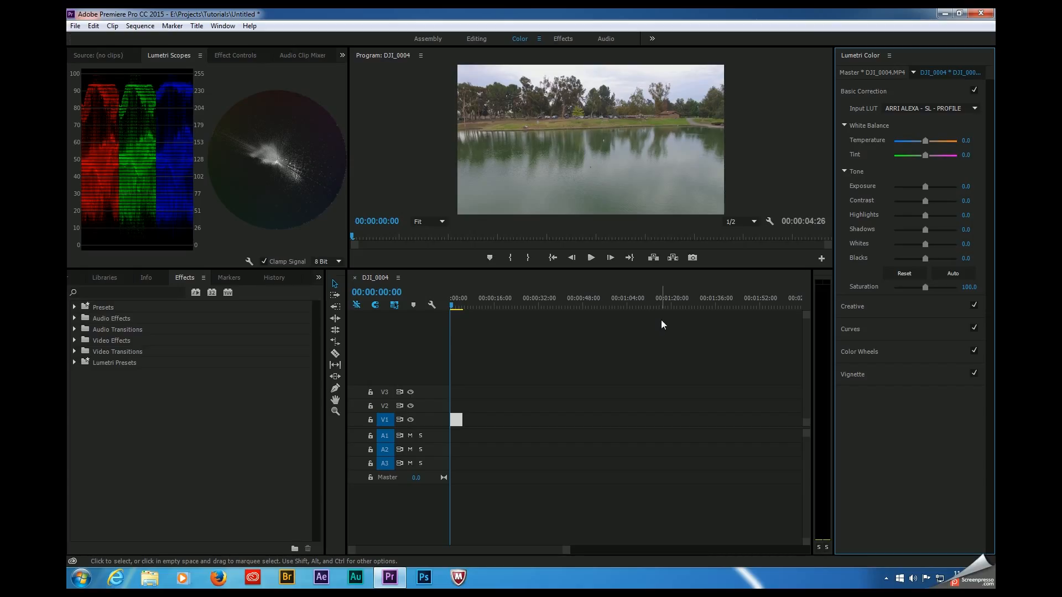
left_click(954, 107)
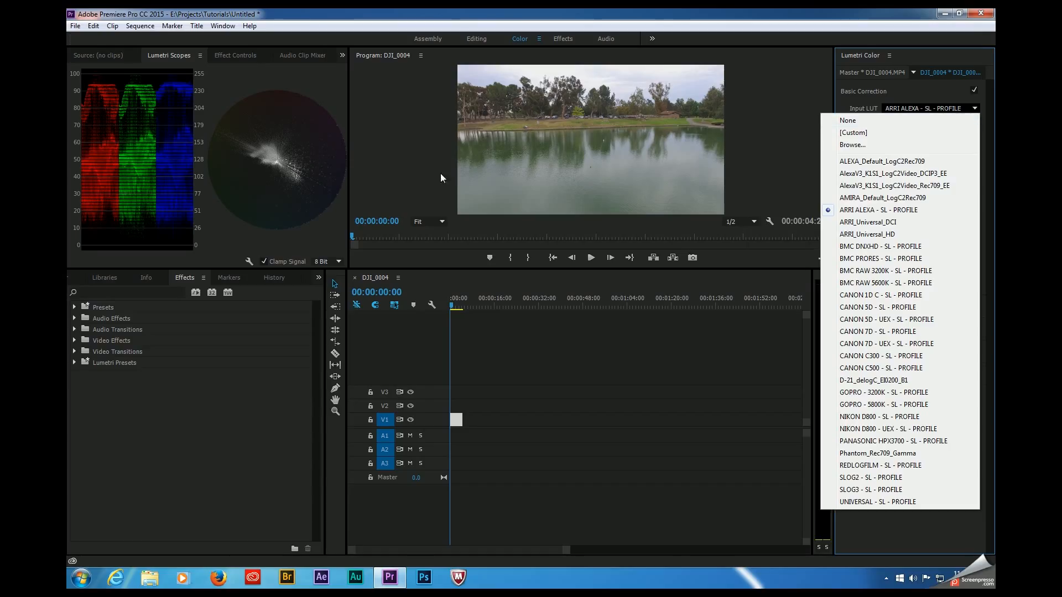
left_click(854, 121)
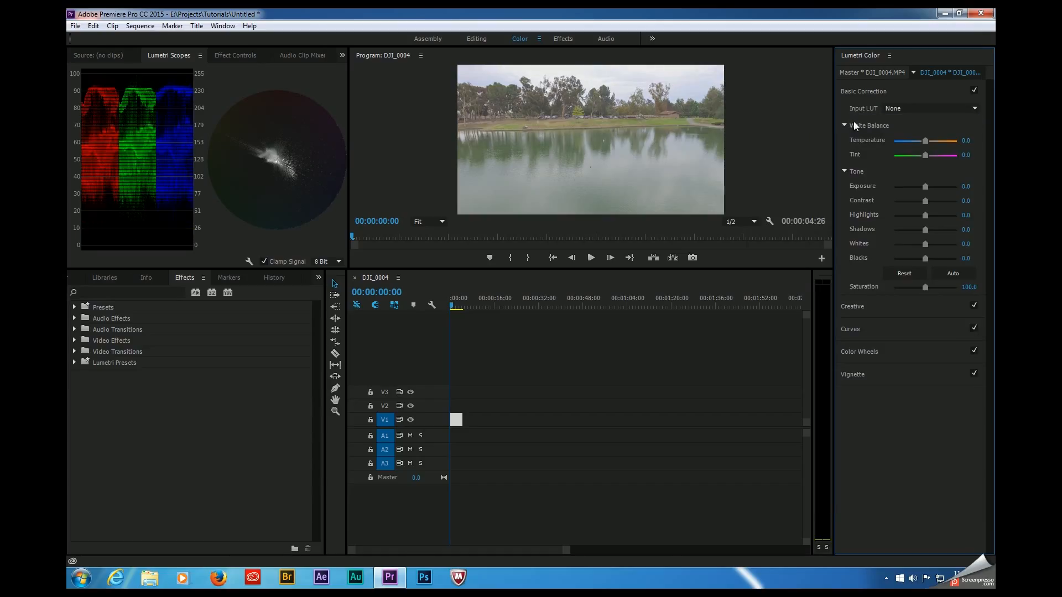
Step: Apply the ARRI ALEXA - SL - PROFILE input LUT and cool the white balance temperature to about -7
left_click(921, 109)
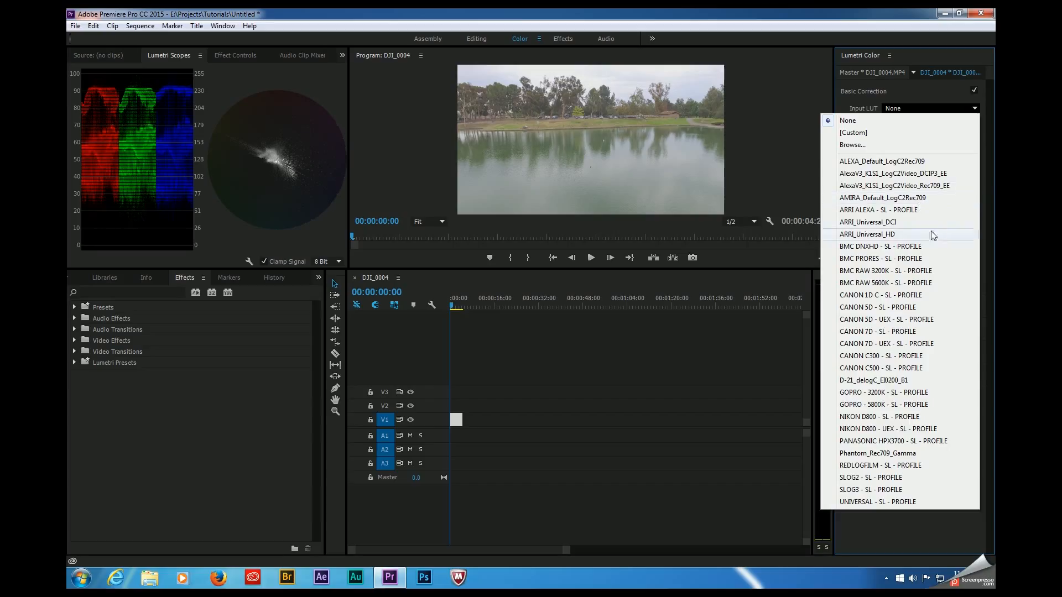
left_click(918, 210)
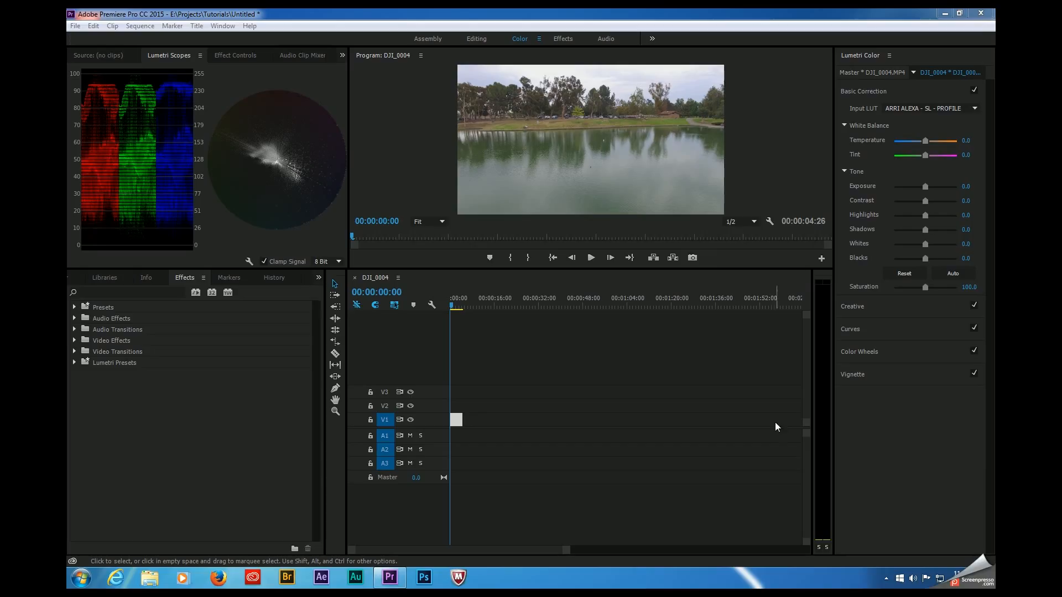
left_click(927, 145)
left_click_drag(927, 144, 924, 144)
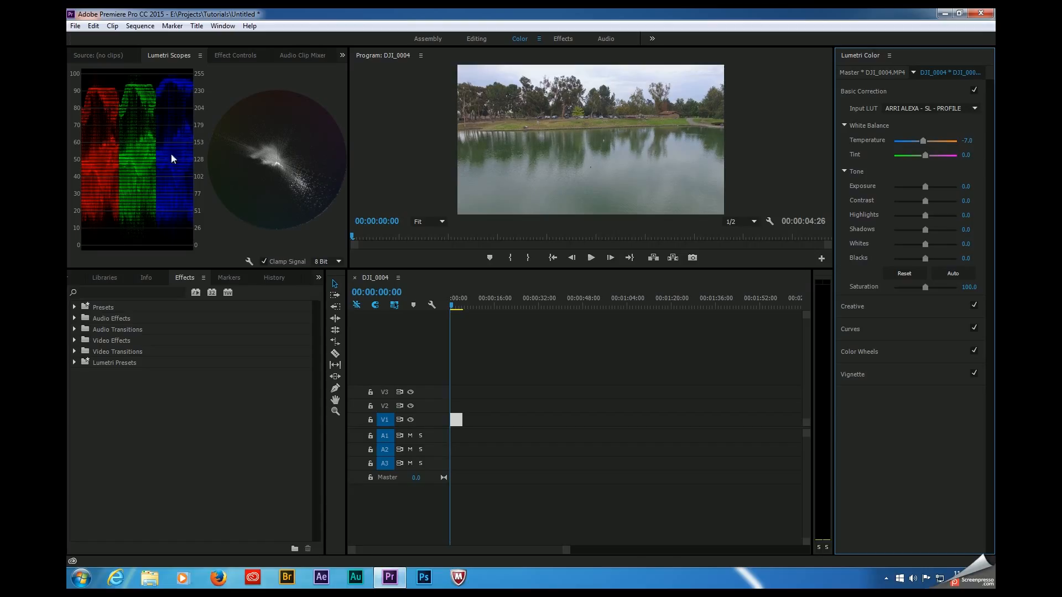
left_click_drag(921, 143, 932, 143)
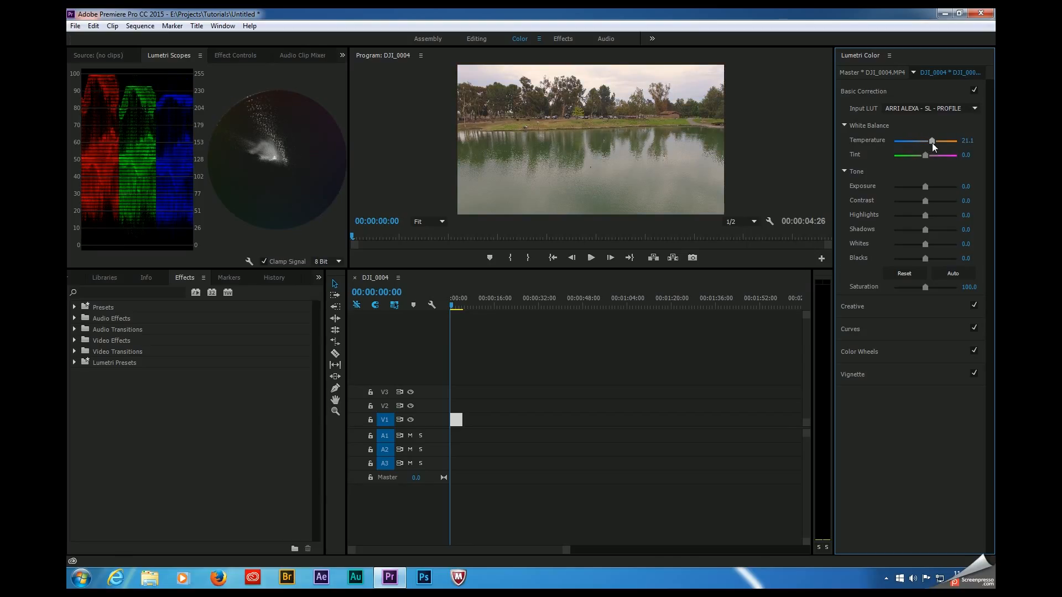
left_click_drag(933, 141, 924, 144)
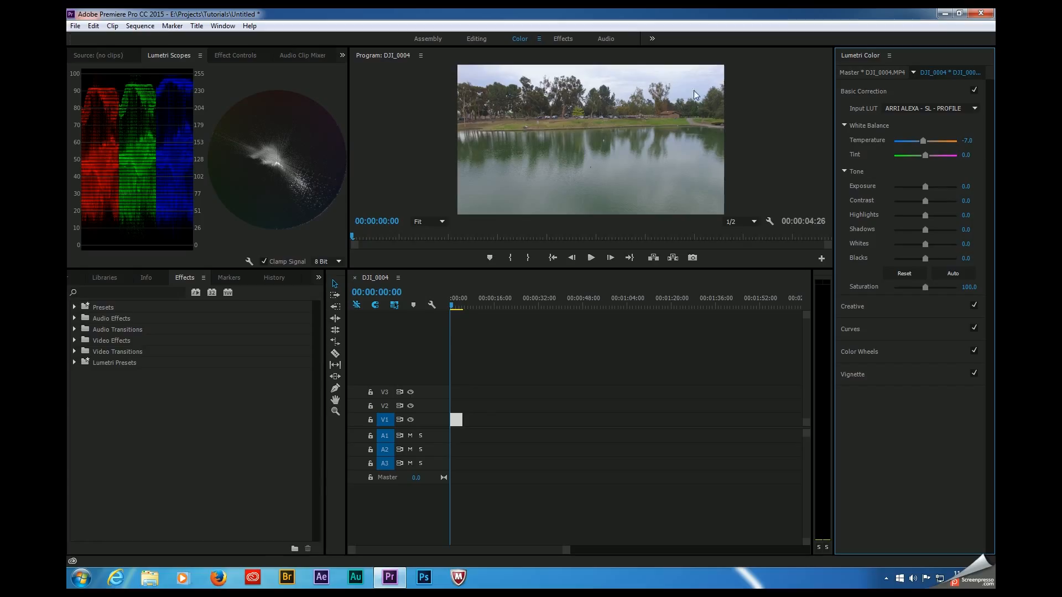
Step: Set the clip's basic correction Highlights to about -26.3, Shadows to about 8.8 and Saturation to about 82.5
left_click_drag(928, 217, 917, 217)
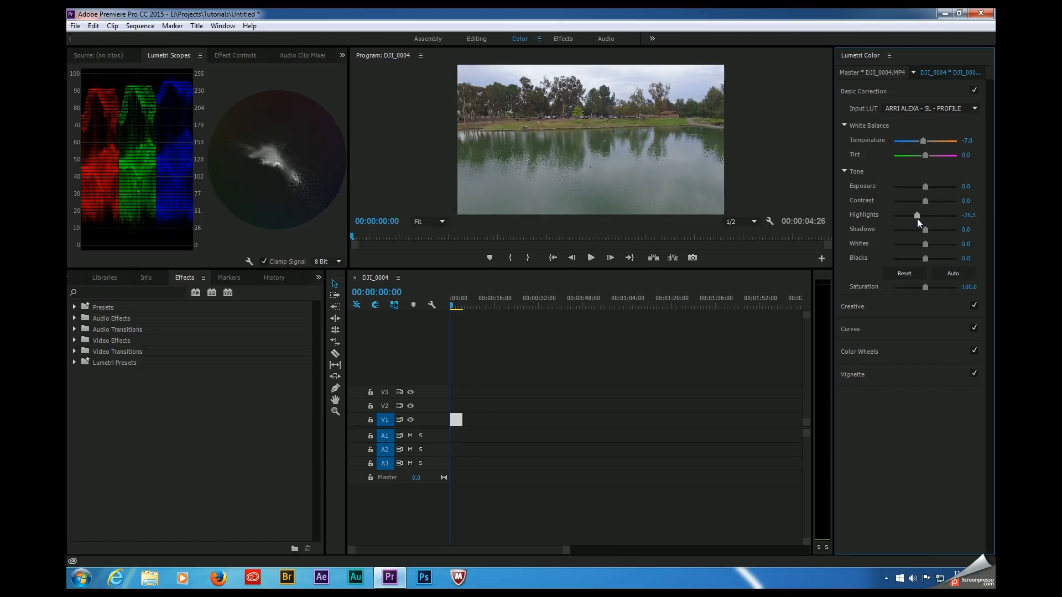
left_click_drag(924, 186, 925, 188)
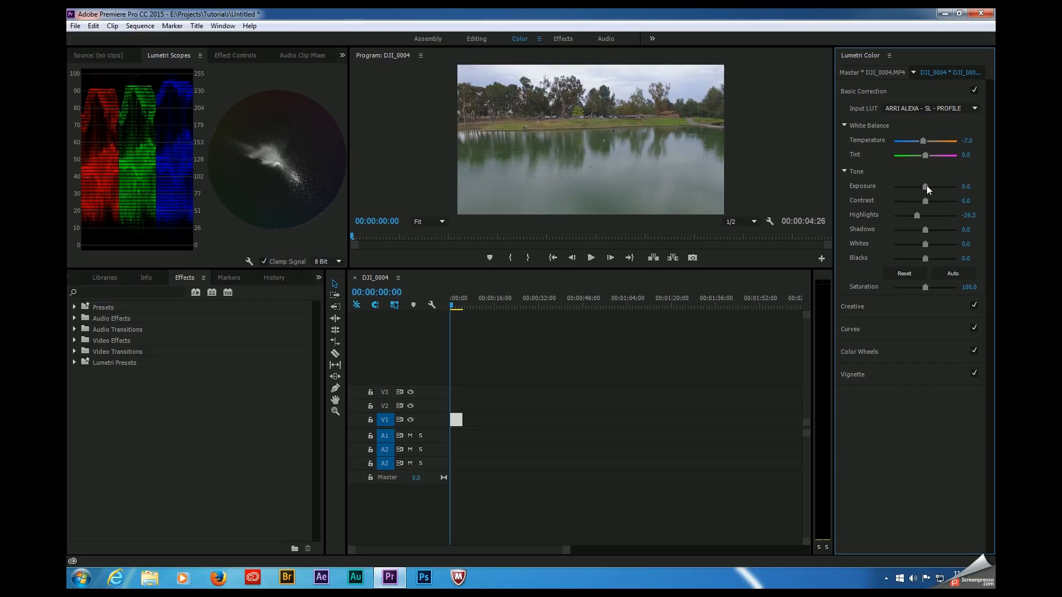
left_click_drag(925, 186, 927, 187)
left_click_drag(924, 231, 928, 234)
left_click_drag(925, 288, 921, 290)
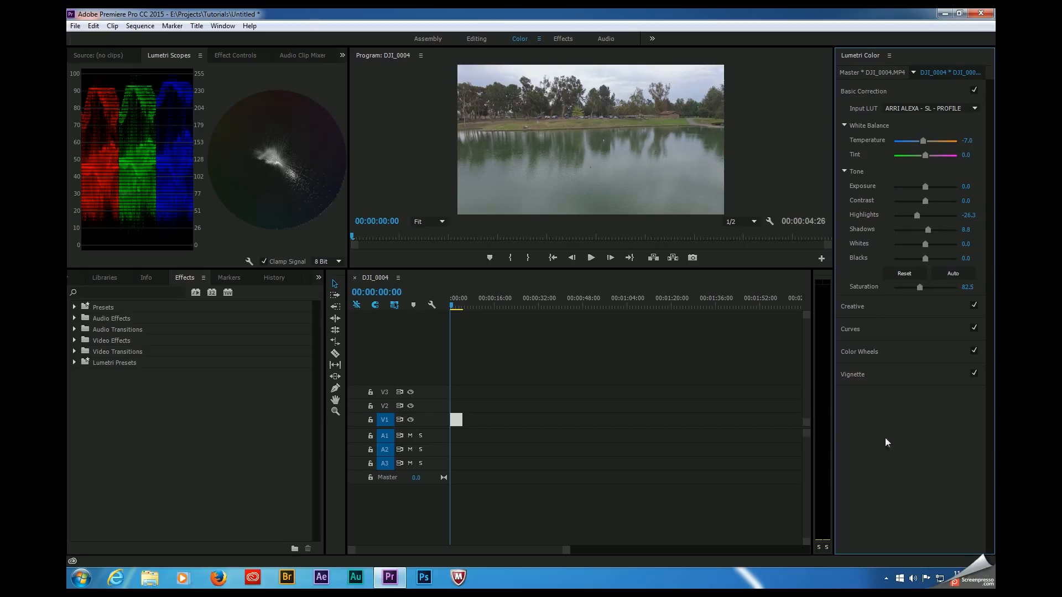
Step: Try the Blue Cold and Blue Ice creative looks on the clip
left_click(878, 308)
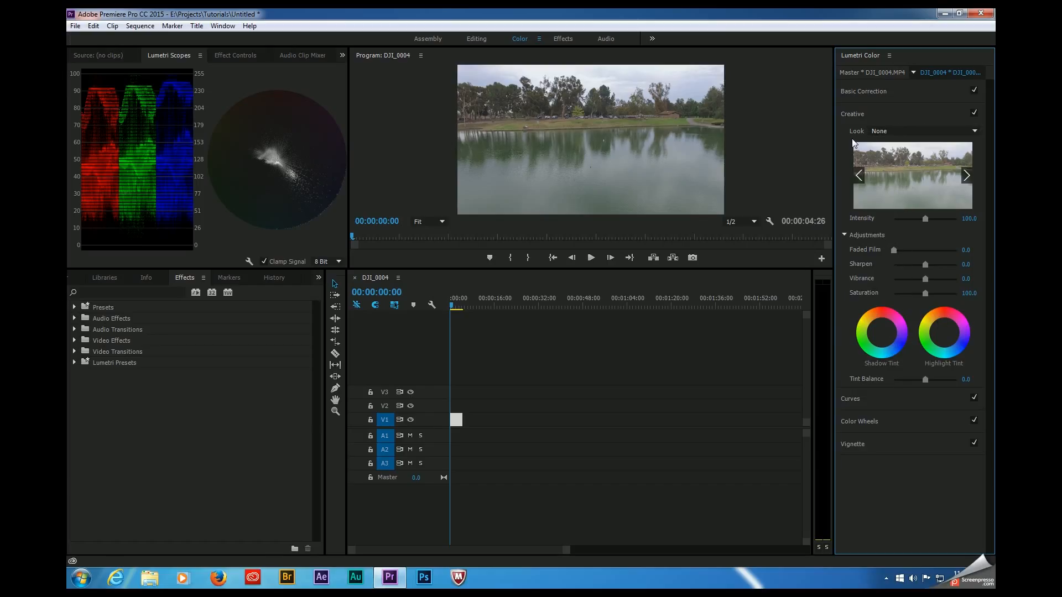
left_click(900, 131)
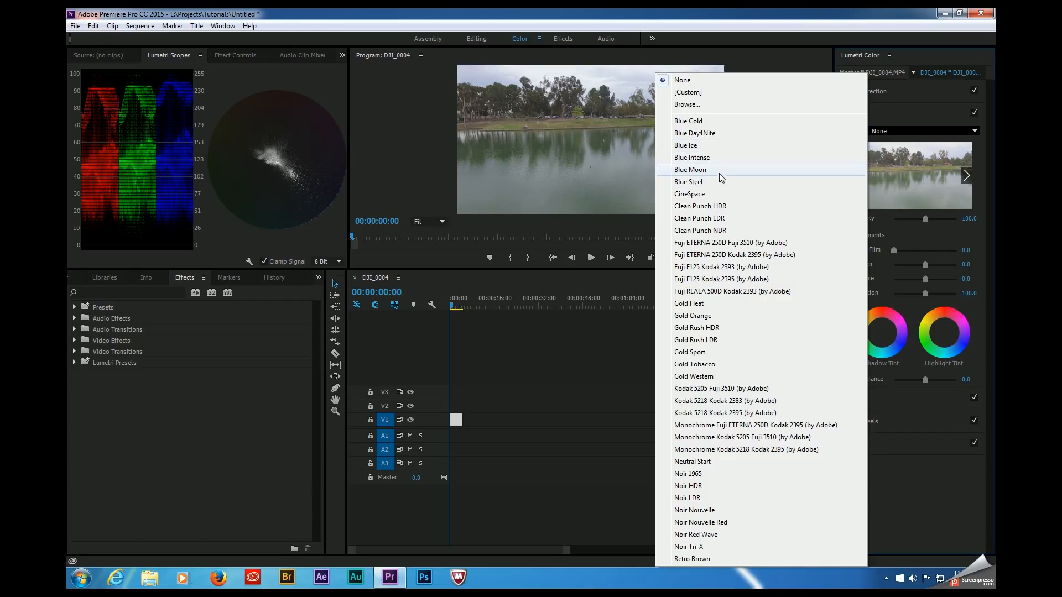
left_click(707, 122)
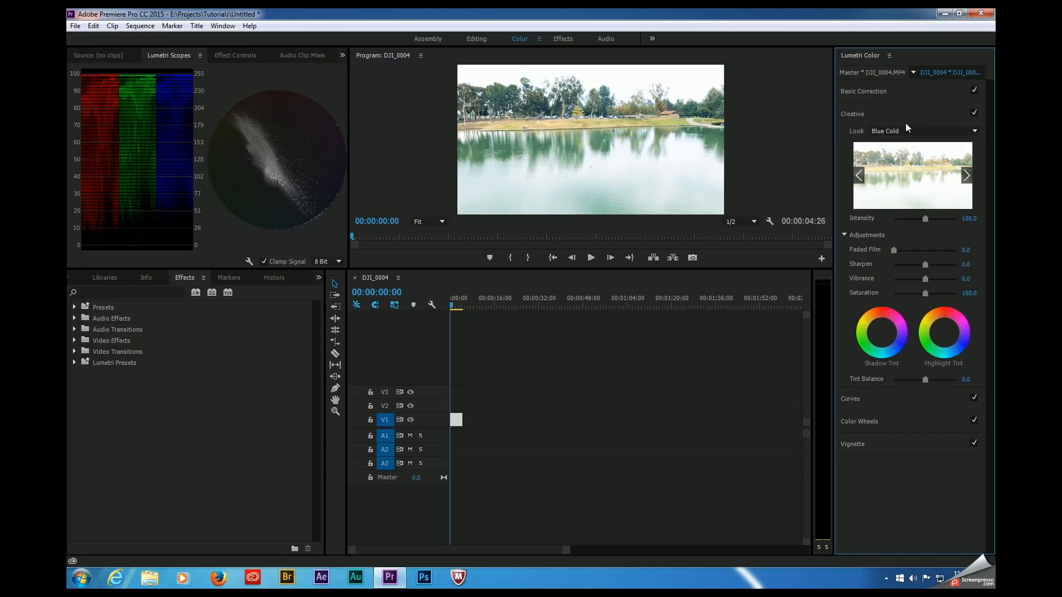
left_click(905, 129)
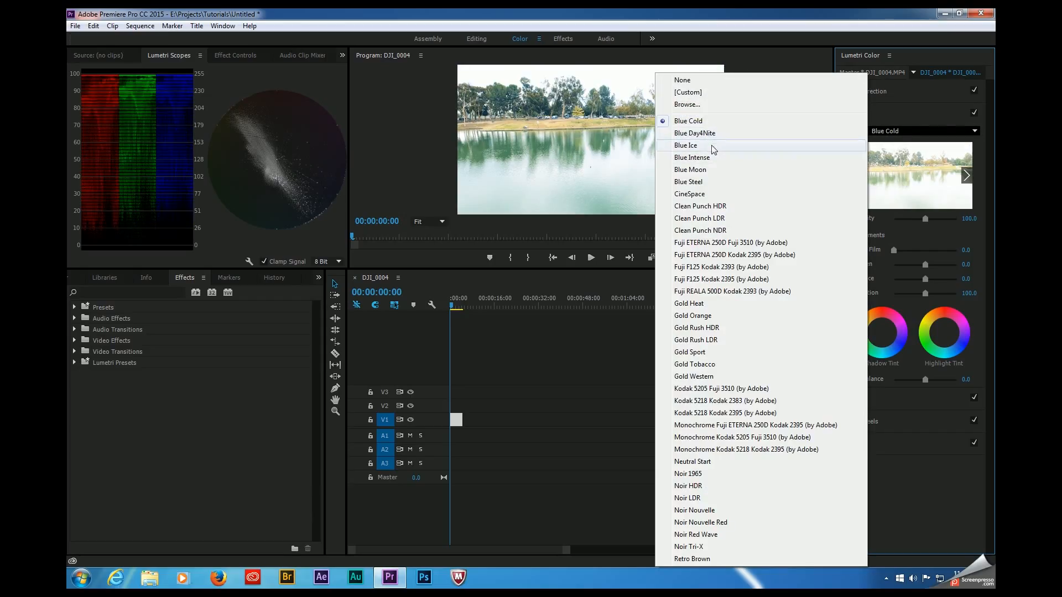
left_click(704, 146)
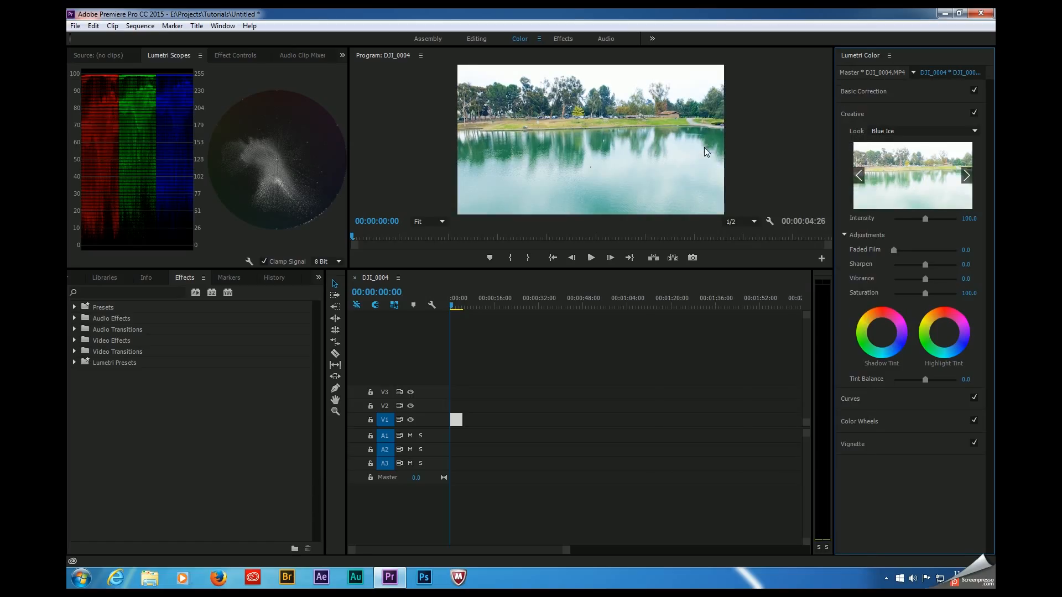
Step: Apply the Blue Day4Nite creative look at an intensity of about 22.8
left_click(902, 133)
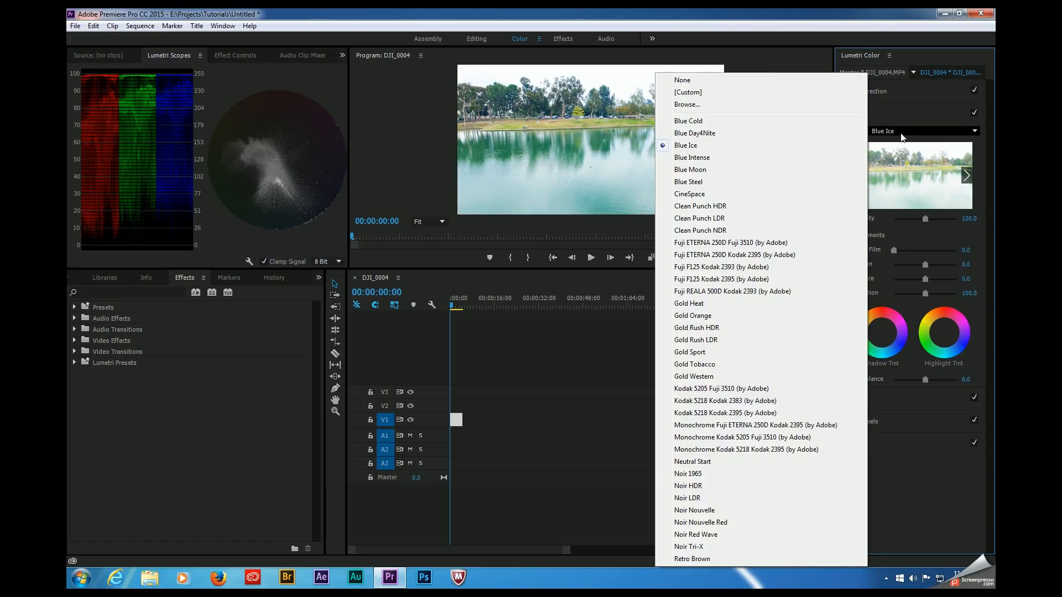
left_click(721, 134)
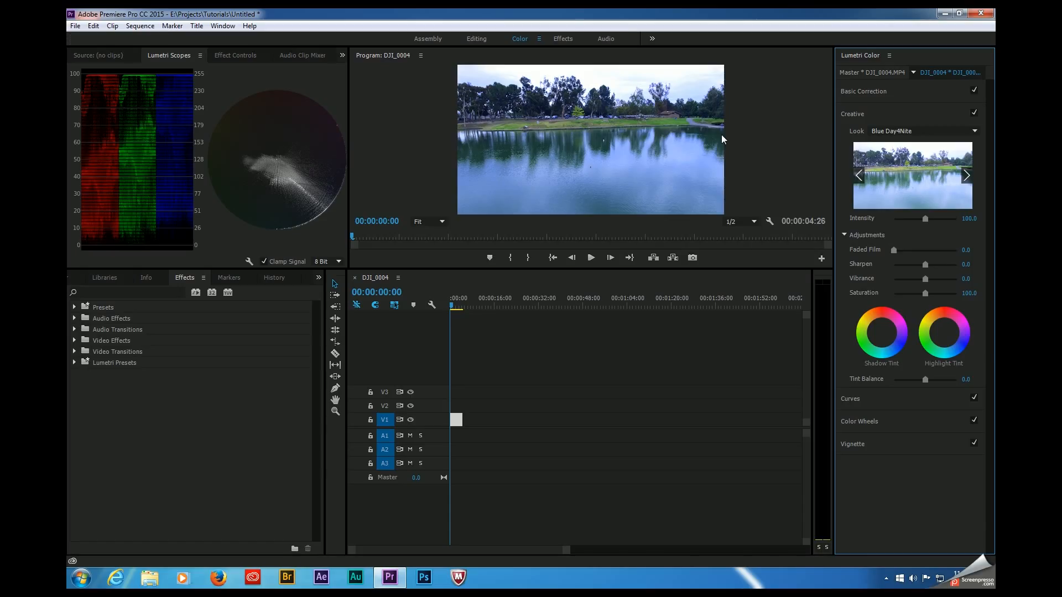
left_click_drag(924, 219, 911, 220)
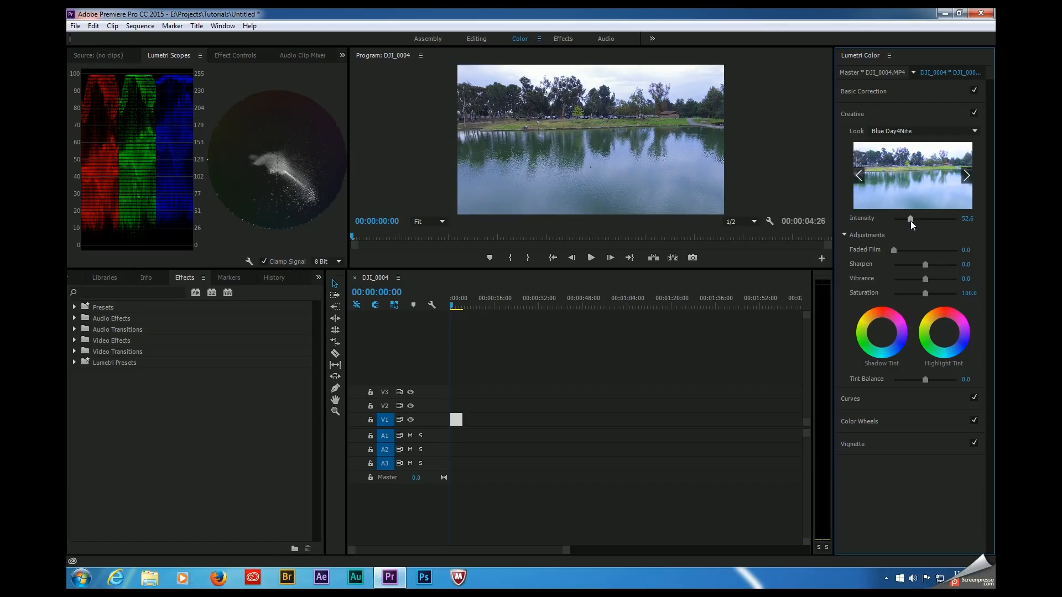
mouse_move(911, 221)
left_mouse_down()
mouse_move(886, 227)
mouse_move(901, 228)
left_mouse_up()
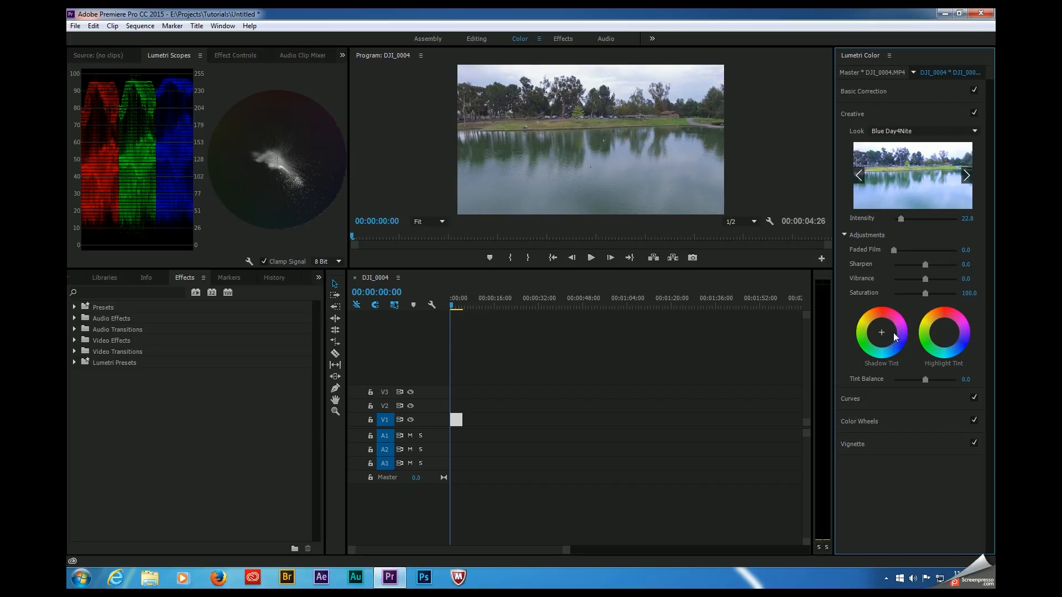
Step: Shift the creative shadow tint slightly toward blue
left_click_drag(882, 333, 886, 337)
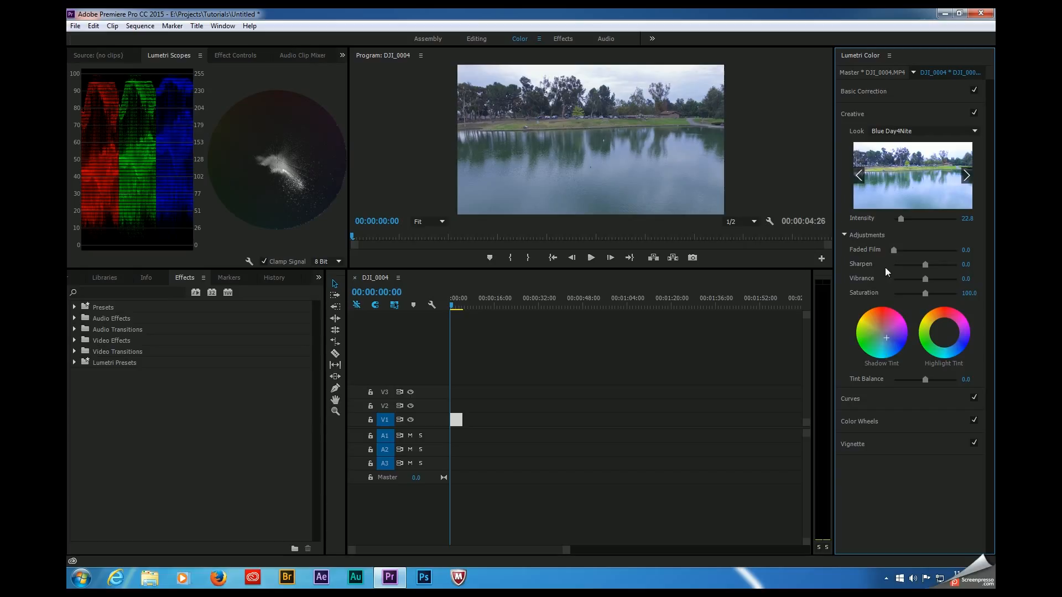
left_click_drag(886, 345, 886, 345)
left_click_drag(887, 338, 887, 337)
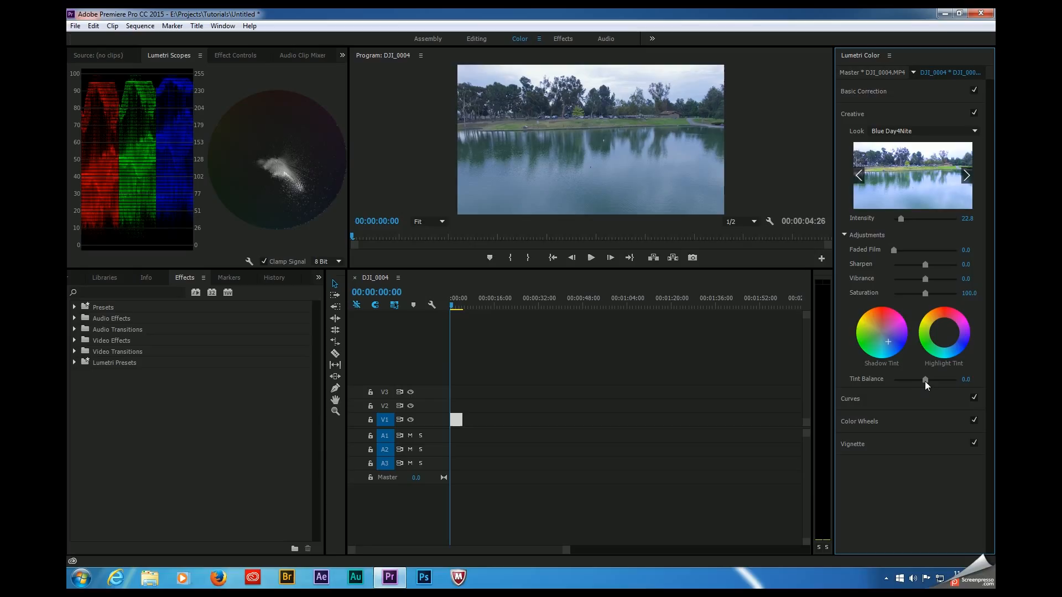
Step: Compare positive and negative tint balance settings and set the Tint Balance to about 56.1
left_click_drag(925, 380, 944, 384)
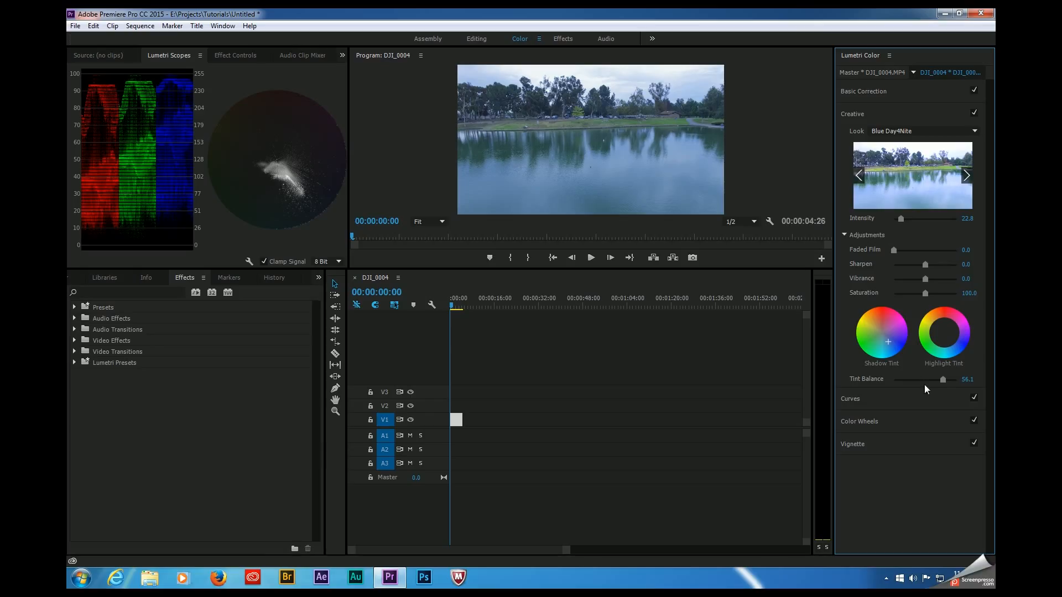
left_click_drag(943, 381, 904, 379)
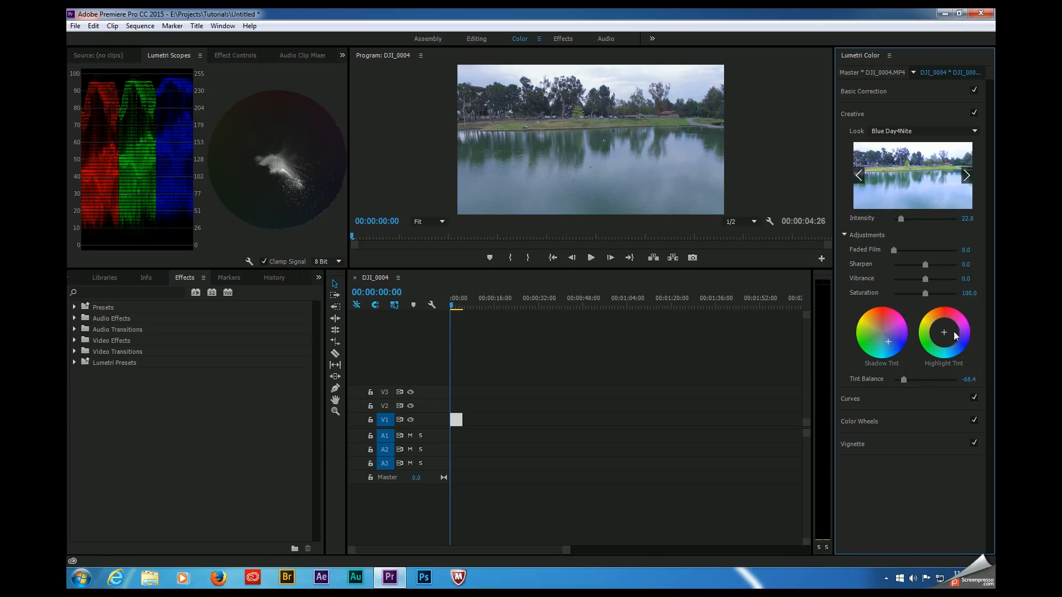
left_click_drag(905, 379, 944, 386)
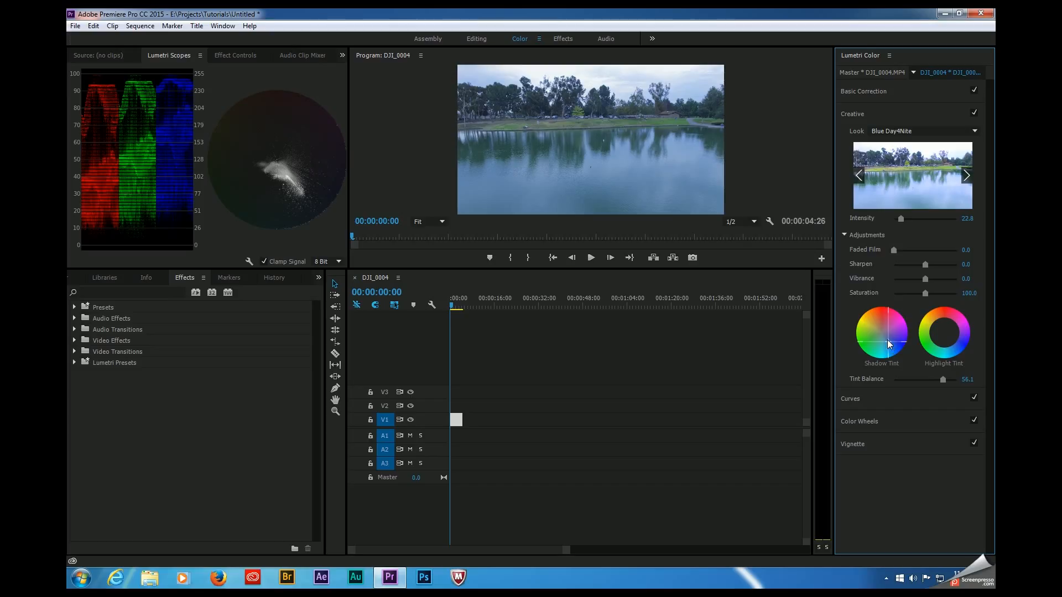
Step: Compare the clip with the Lumetri Color effect disabled and enabled, and return to the scopes
left_click(230, 55)
left_click(86, 136)
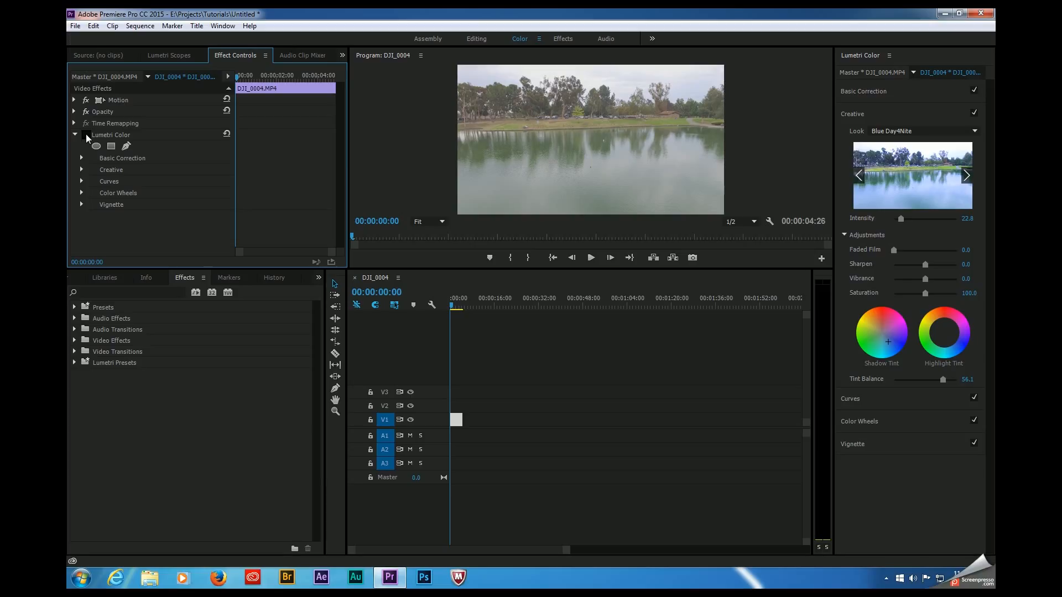
left_click(86, 136)
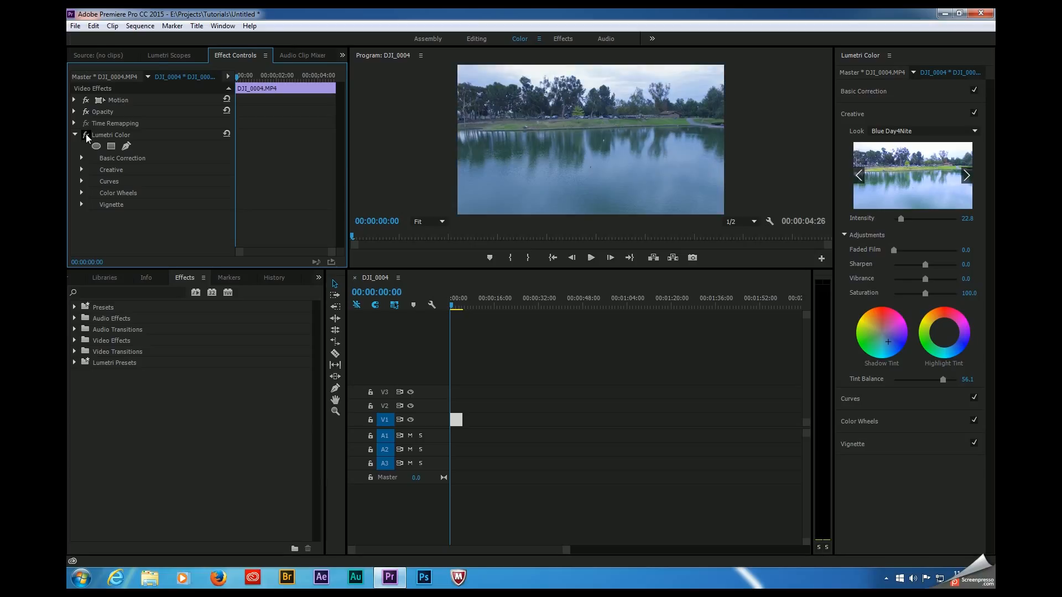
left_click(159, 56)
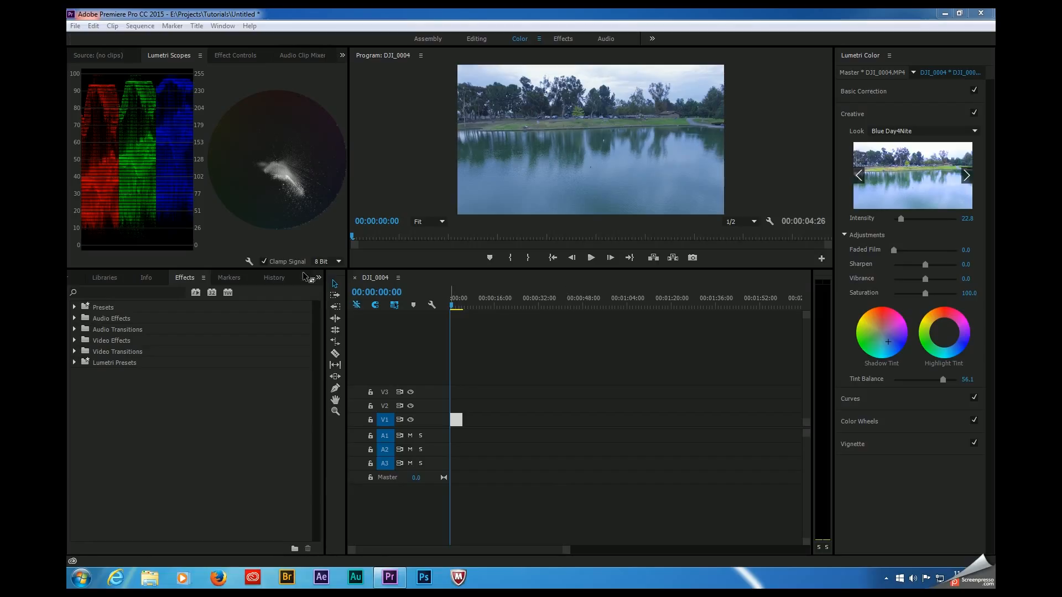
Step: Find the Unsharp Mask effect, apply it to the DJI_0004 clip on V1 and show its settings
left_click(206, 424)
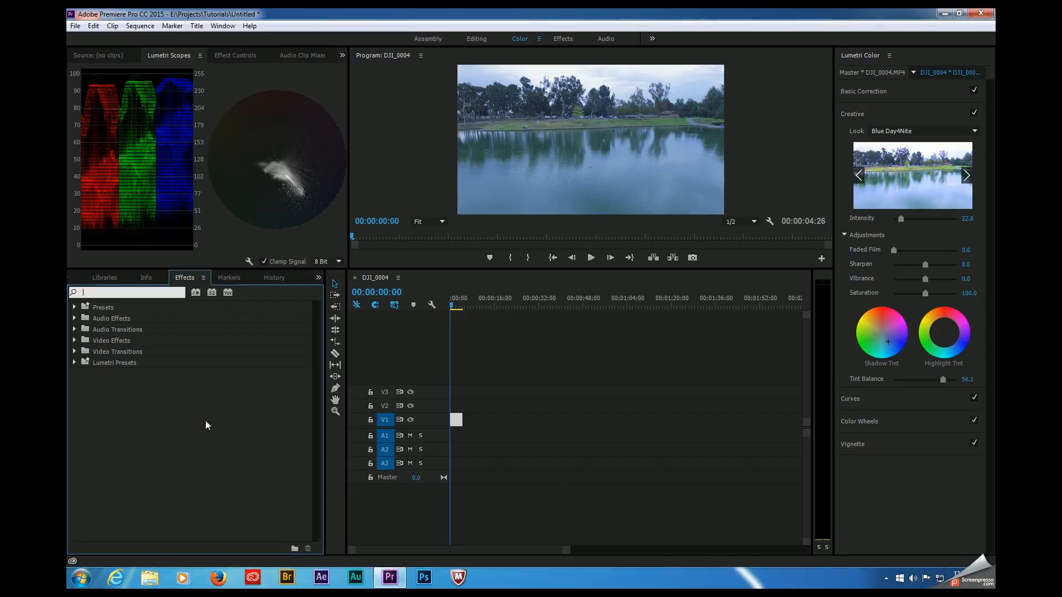
type("uns")
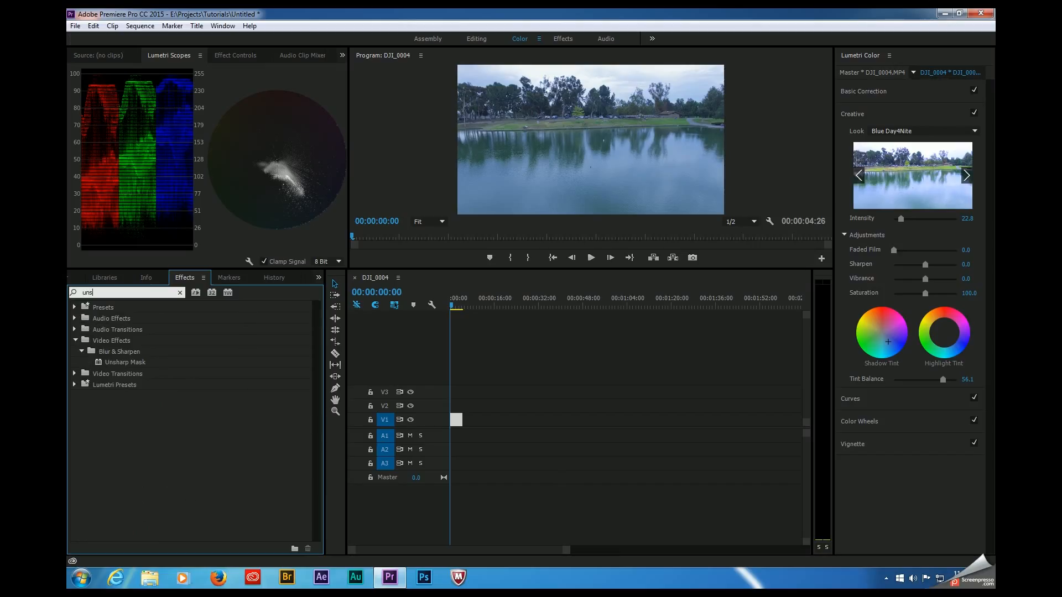
left_click_drag(124, 364, 458, 421)
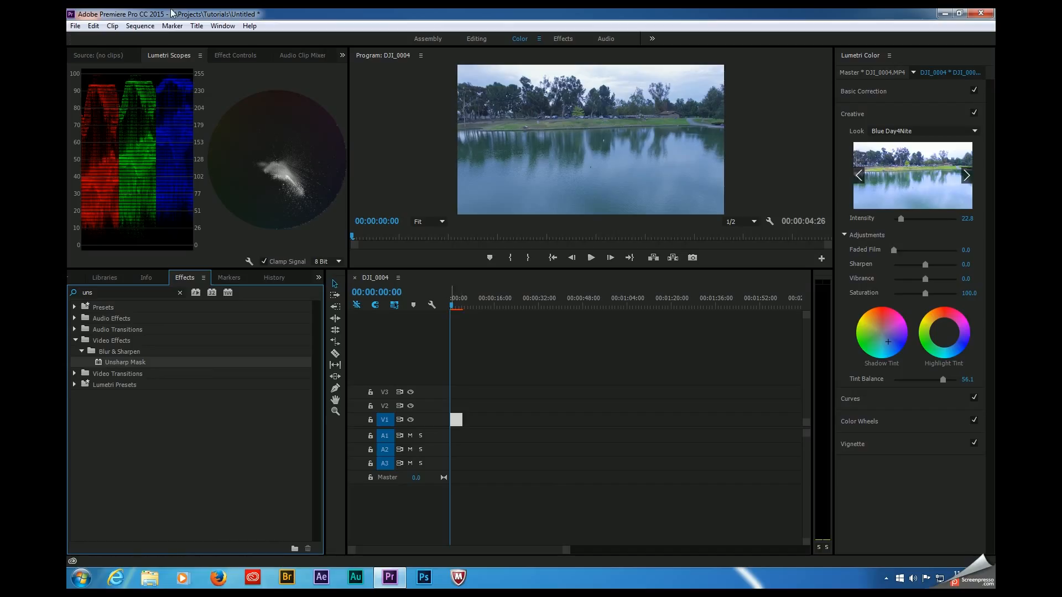
left_click(230, 56)
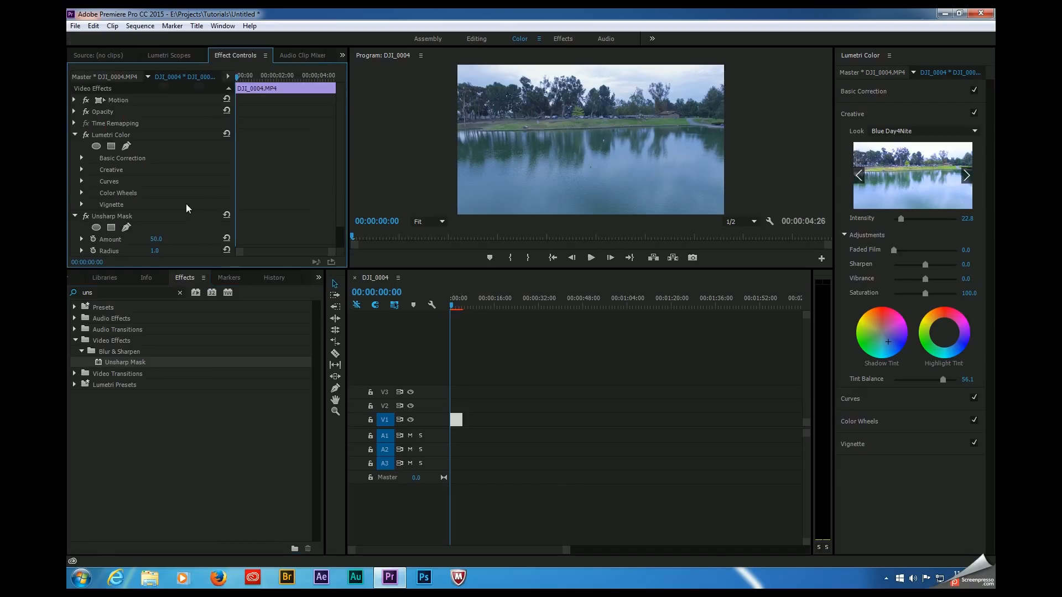
Step: Set the Unsharp Mask radius to 2 and its amount to 75
scroll(187, 205, "down", 1)
left_click(152, 227)
type("2")
key("Return")
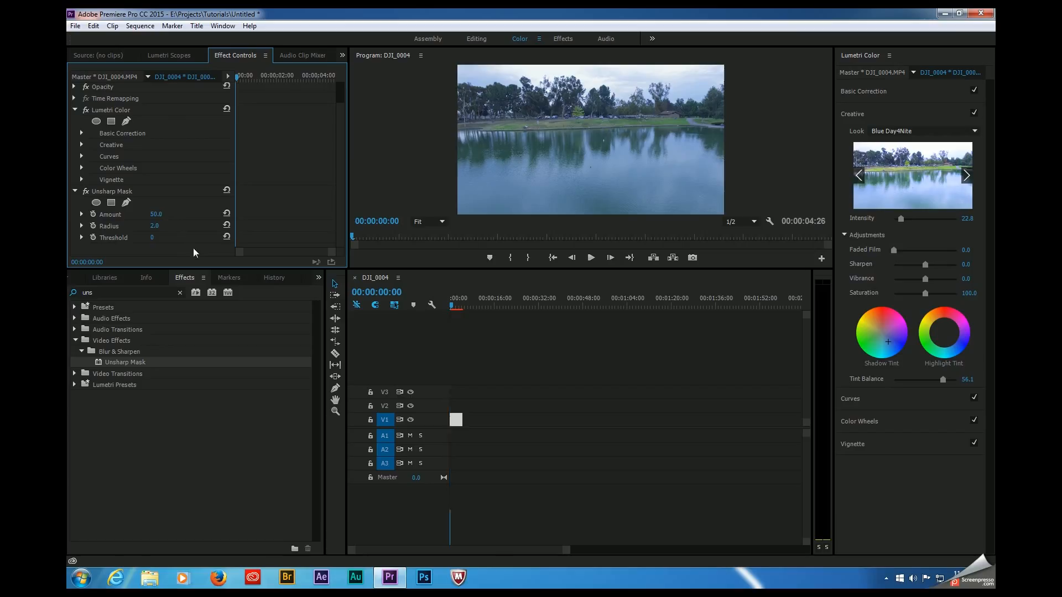
left_click(163, 213)
type("75")
key("Return")
Step: Check the sharpening in an enlarged preview and remove the Unsharp Mask effect from the clip
left_click_drag(354, 270, 354, 402)
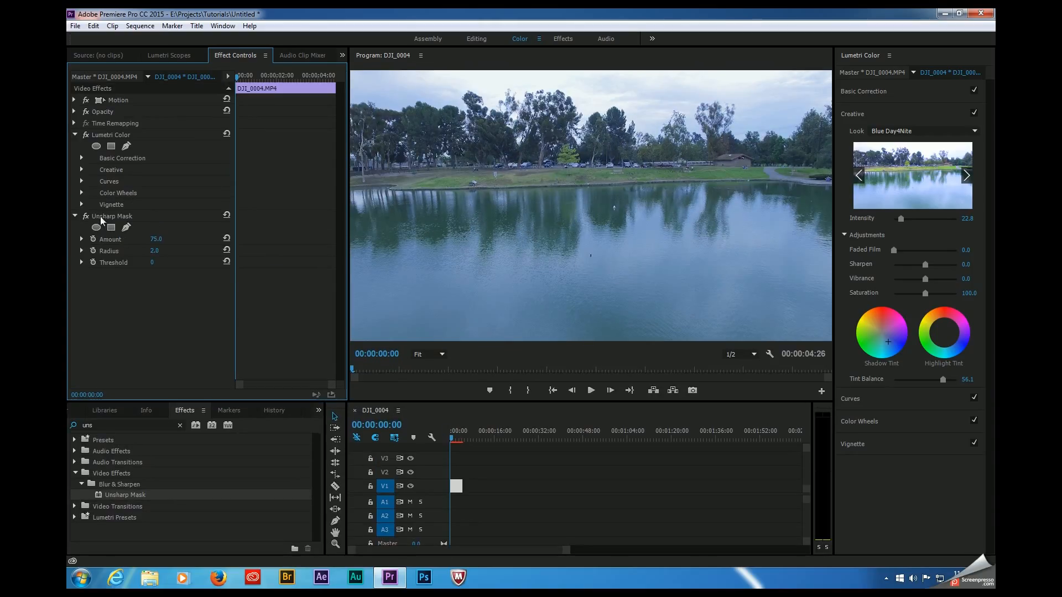
left_click(86, 216)
key("Delete")
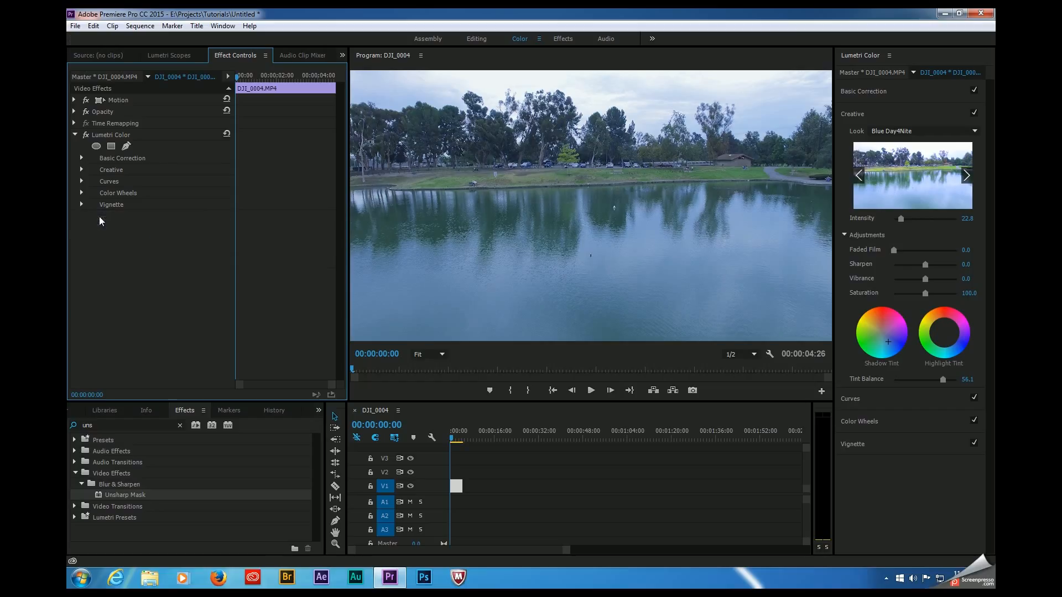
Step: Set the creative Sharpen adjustment to 3.5
left_click_drag(362, 402, 362, 386)
left_click(863, 301)
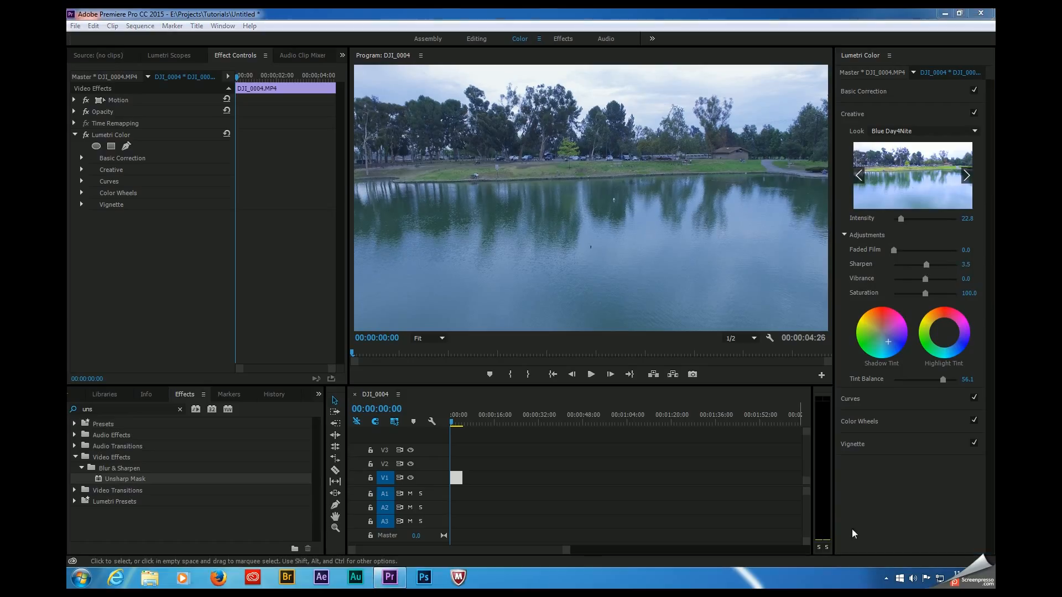
Step: Add shadow, midtone and highlight points to the master RGB curve and lower the shadow point slightly, watching the scopes
left_click(899, 401)
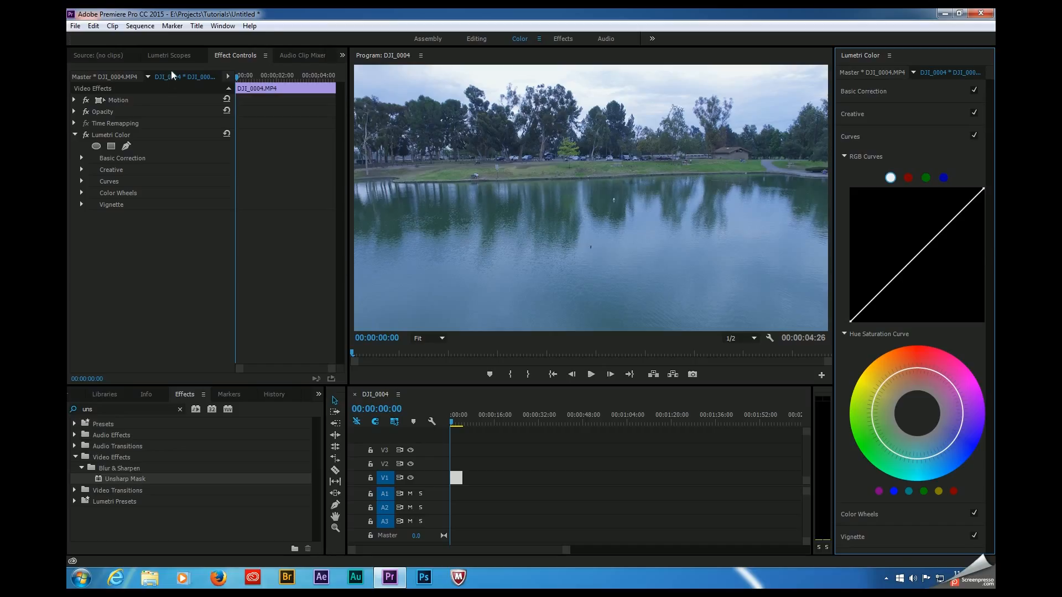
left_click(171, 56)
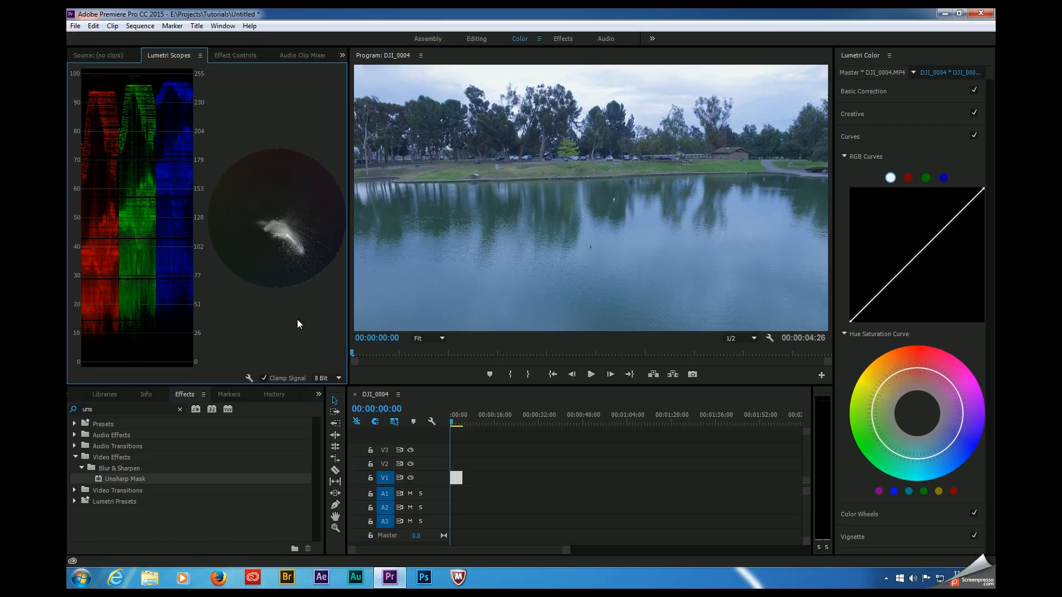
left_click(872, 299)
left_click(919, 253)
left_click(965, 207)
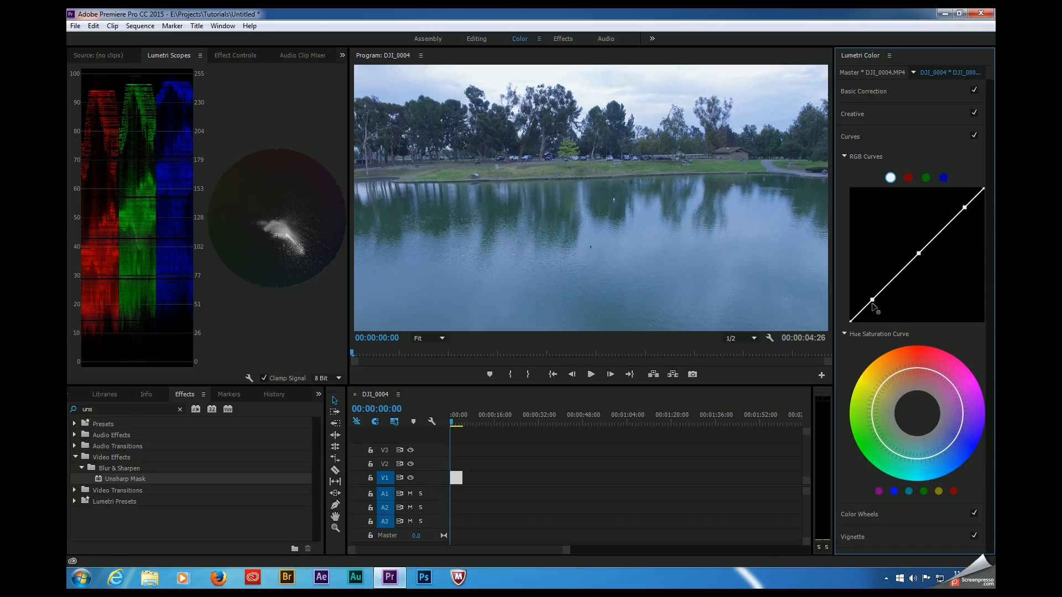
left_click_drag(873, 299, 874, 310)
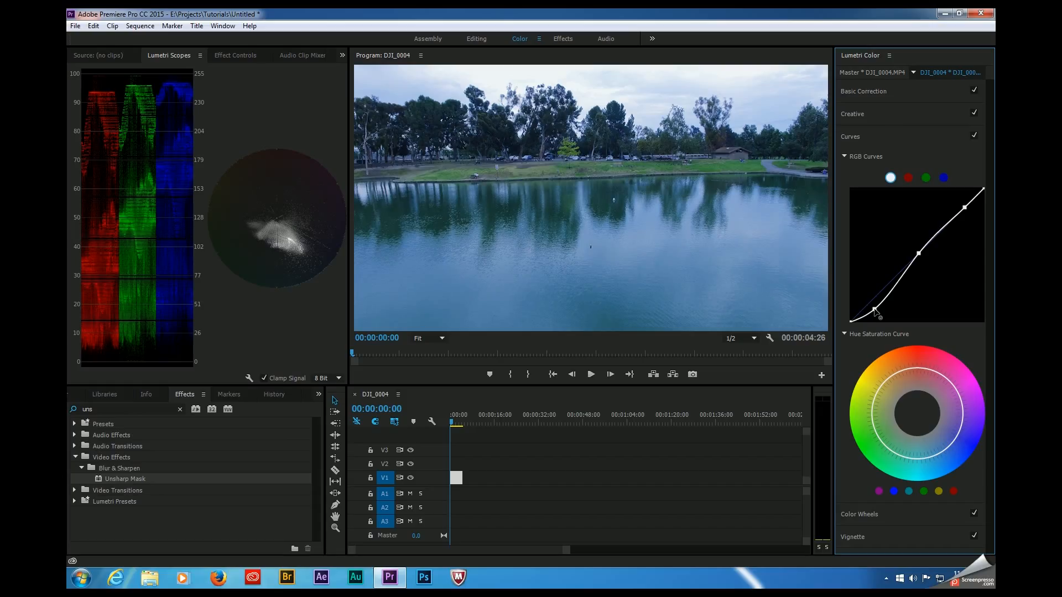
left_click_drag(874, 310, 875, 311)
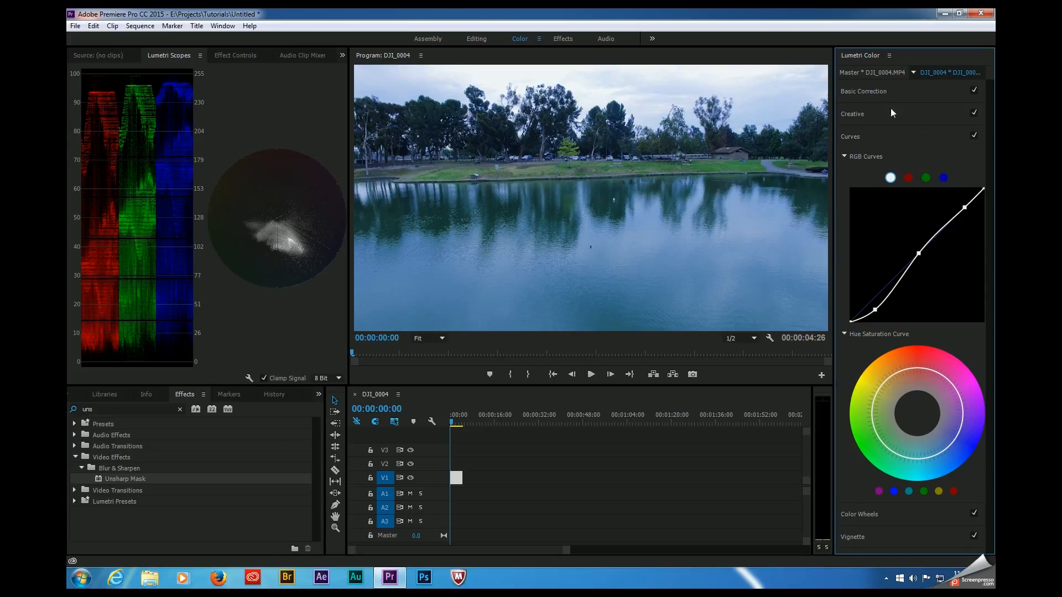
Step: Reduce the Basic Correction saturation to about 61.4
left_click(898, 95)
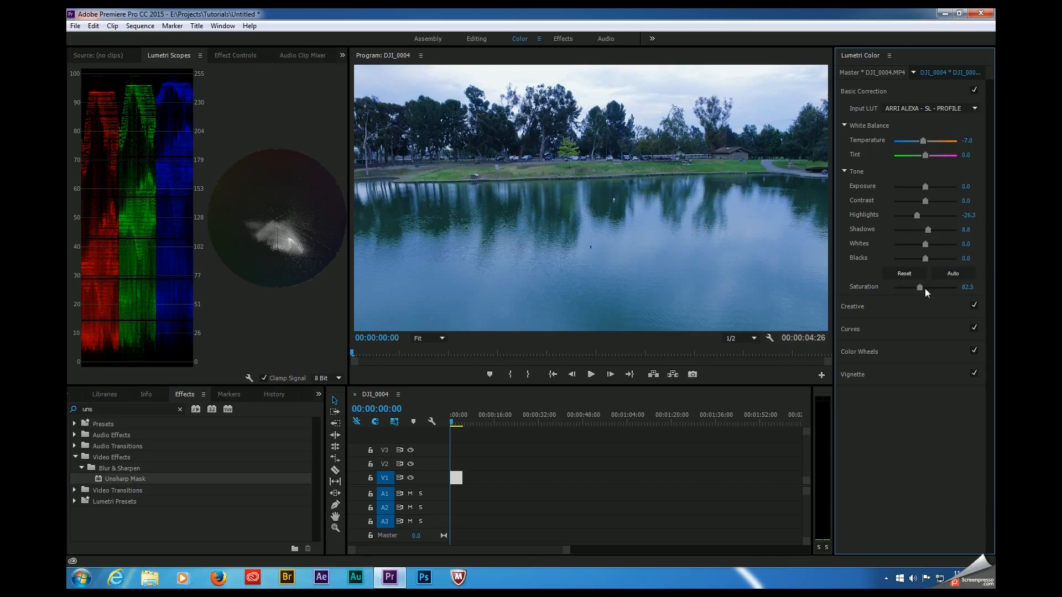
left_click_drag(923, 288, 914, 290)
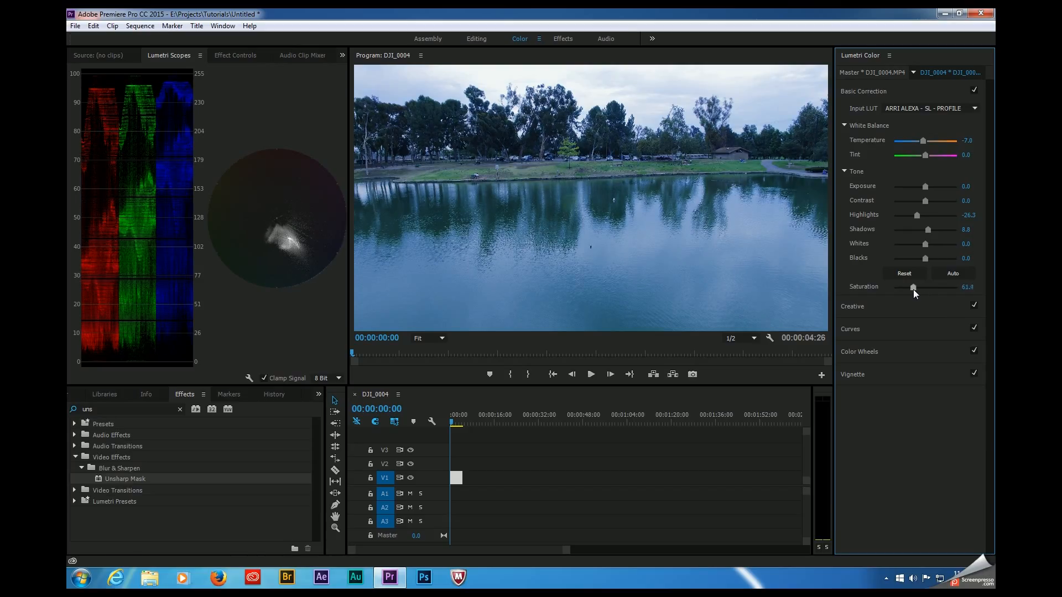
Step: Raise the green and yellow saturation on the Hue Saturation Curve and slightly lower the blue-purple saturation
left_click(886, 328)
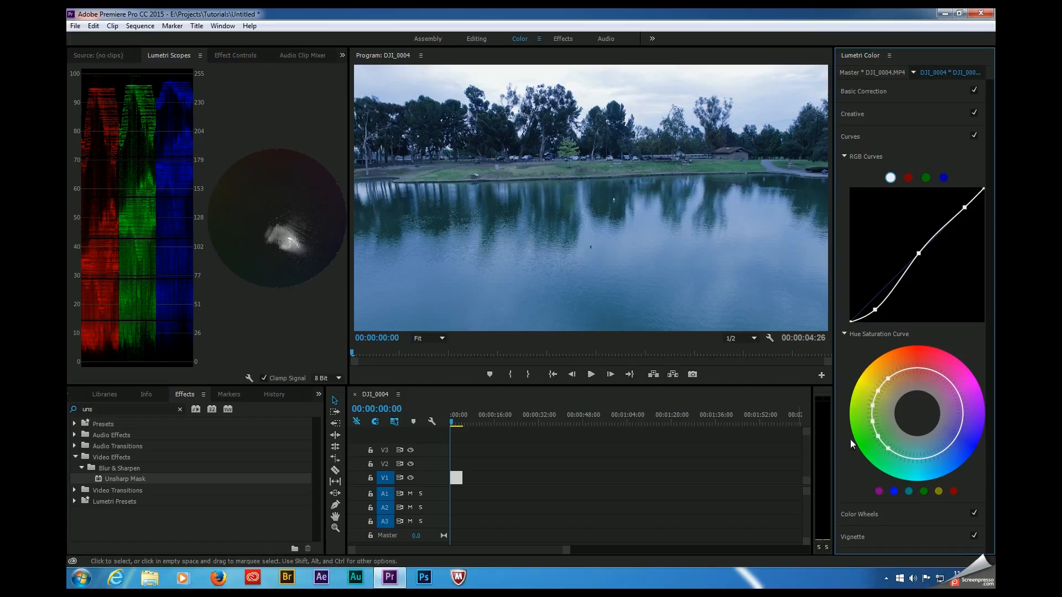
left_click_drag(877, 436, 868, 443)
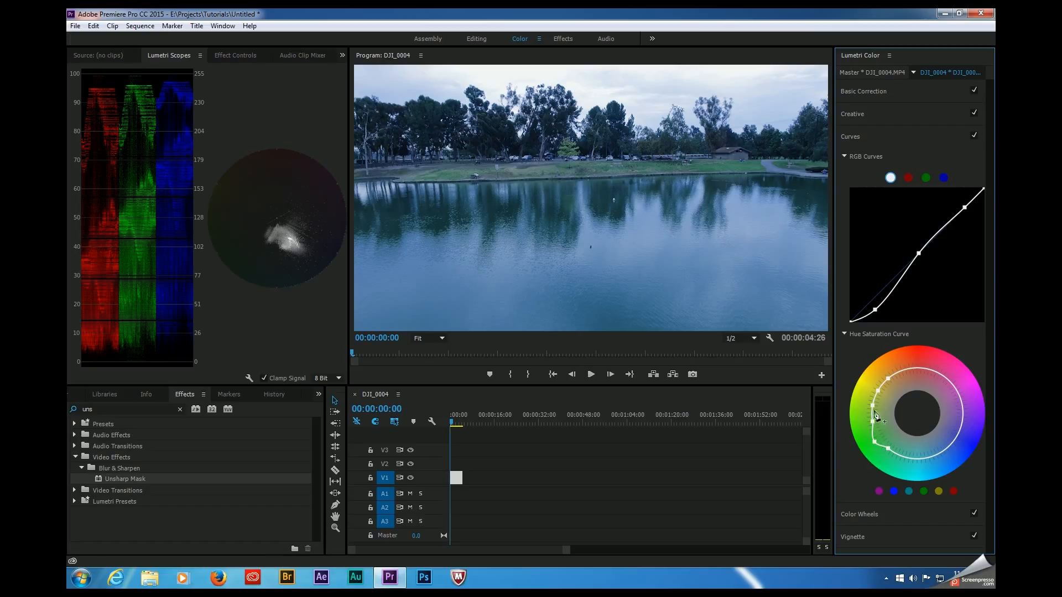
left_click_drag(878, 390, 858, 380)
left_click_drag(874, 442, 871, 443)
left_click_drag(963, 411, 955, 421)
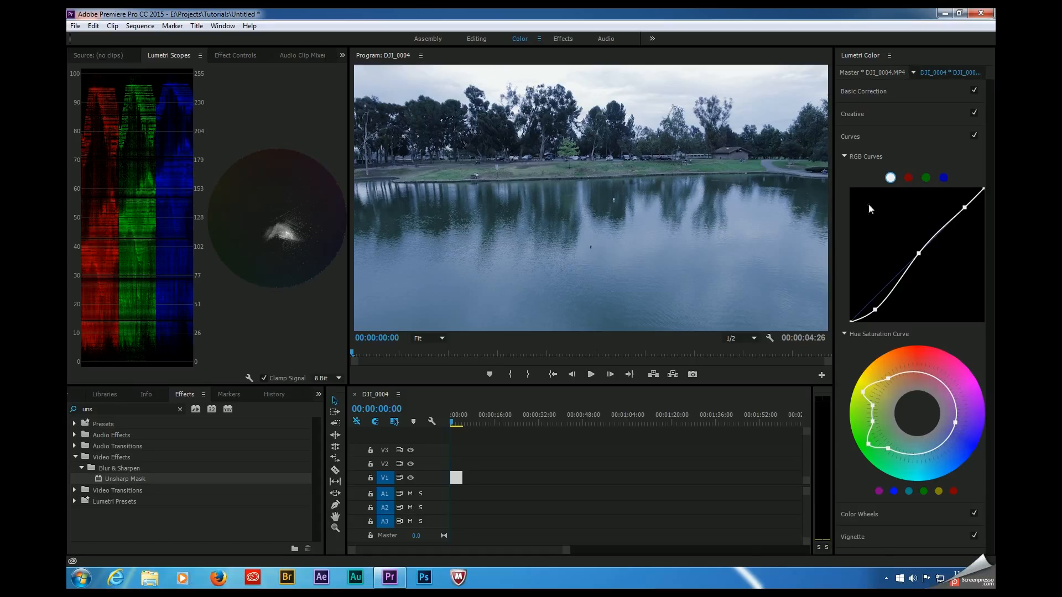
Step: Add a vignette with an amount of -0.6 and a feather of about 54.4
left_click(883, 538)
left_click(883, 537)
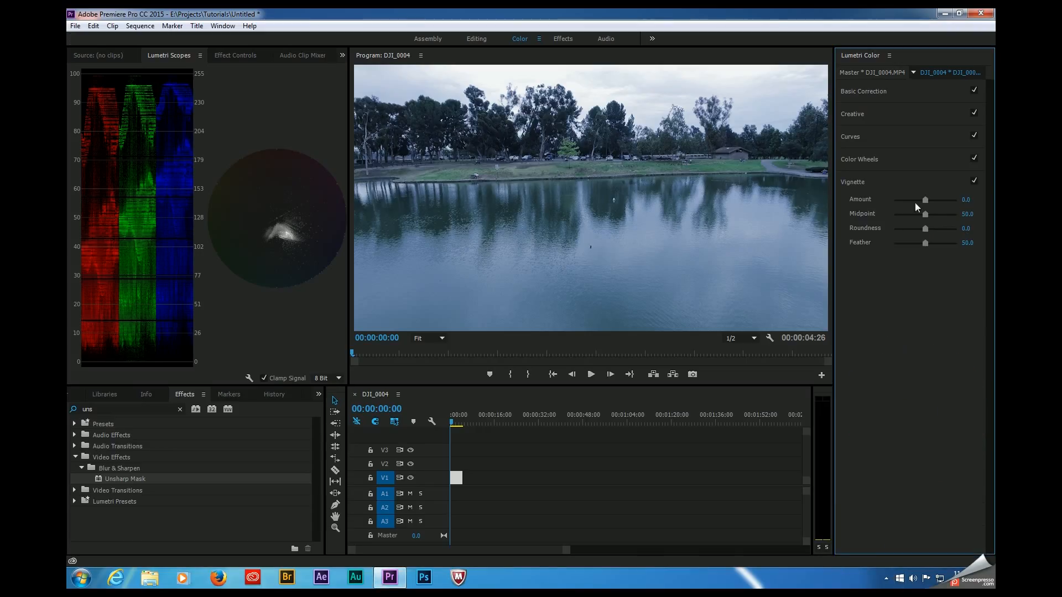
mouse_move(924, 200)
left_mouse_down()
mouse_move(903, 210)
mouse_move(950, 210)
mouse_move(885, 211)
mouse_move(920, 215)
left_mouse_up()
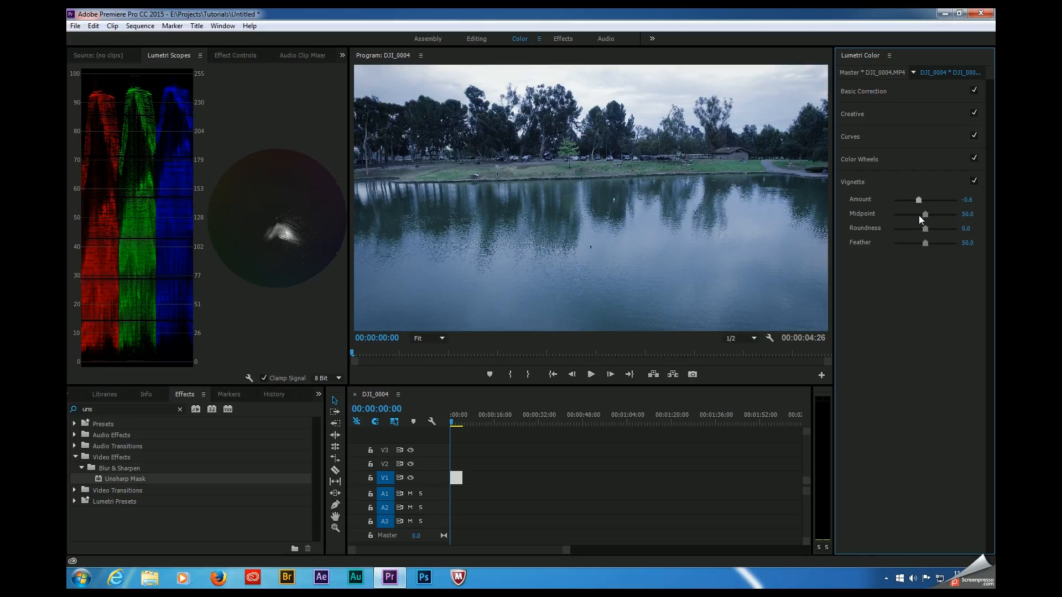
left_click_drag(925, 244, 928, 243)
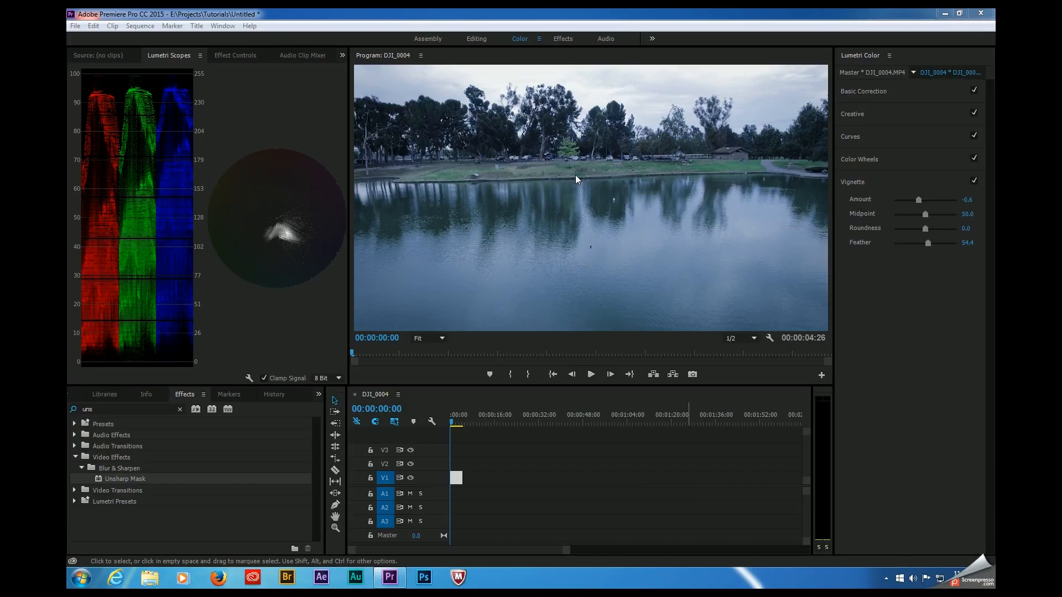
Step: Select the DJI_0004 clip on V1 and set its motion rotation to 1°
left_click(454, 478)
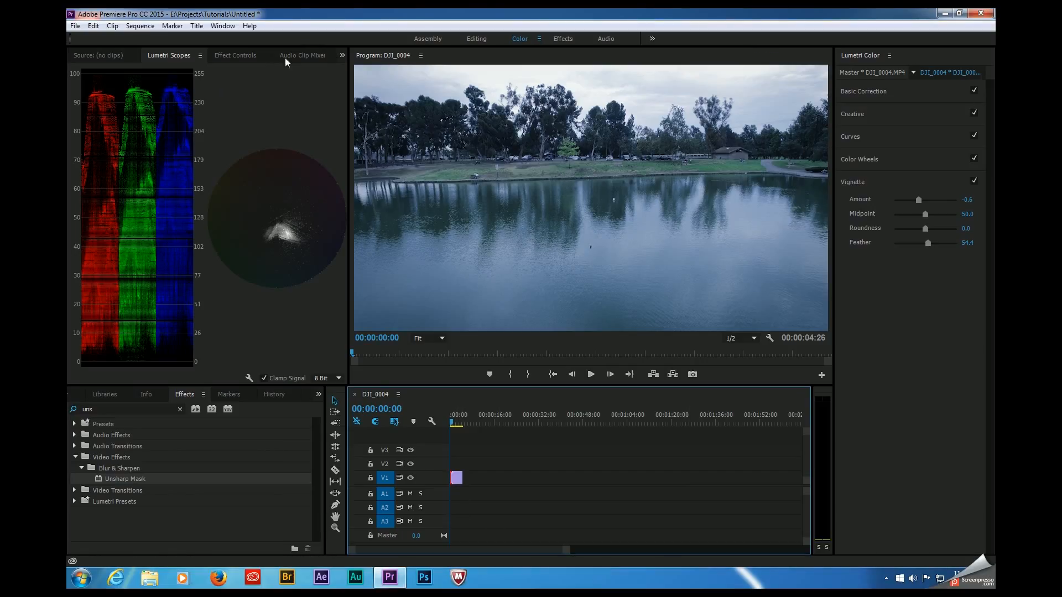
left_click(343, 56)
left_click(235, 62)
left_click(235, 56)
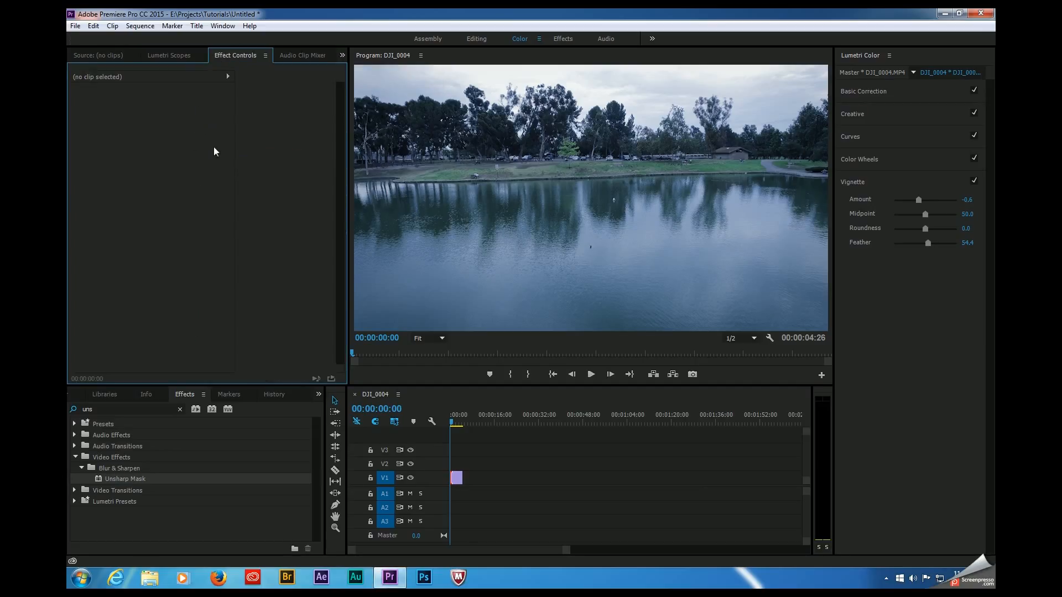
left_click(456, 478)
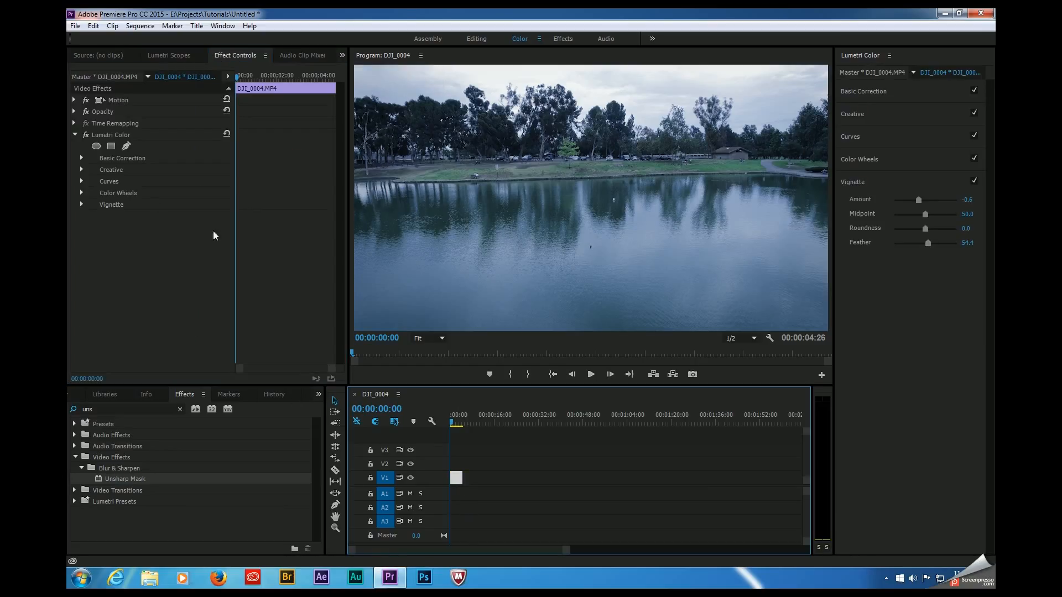
left_click(75, 100)
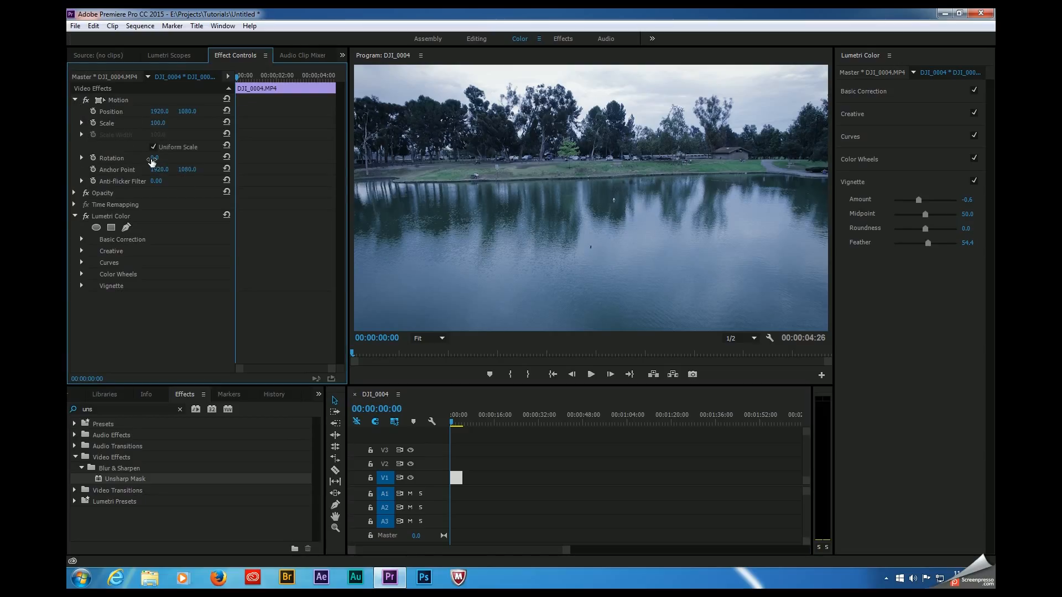
left_click_drag(153, 161, 158, 161)
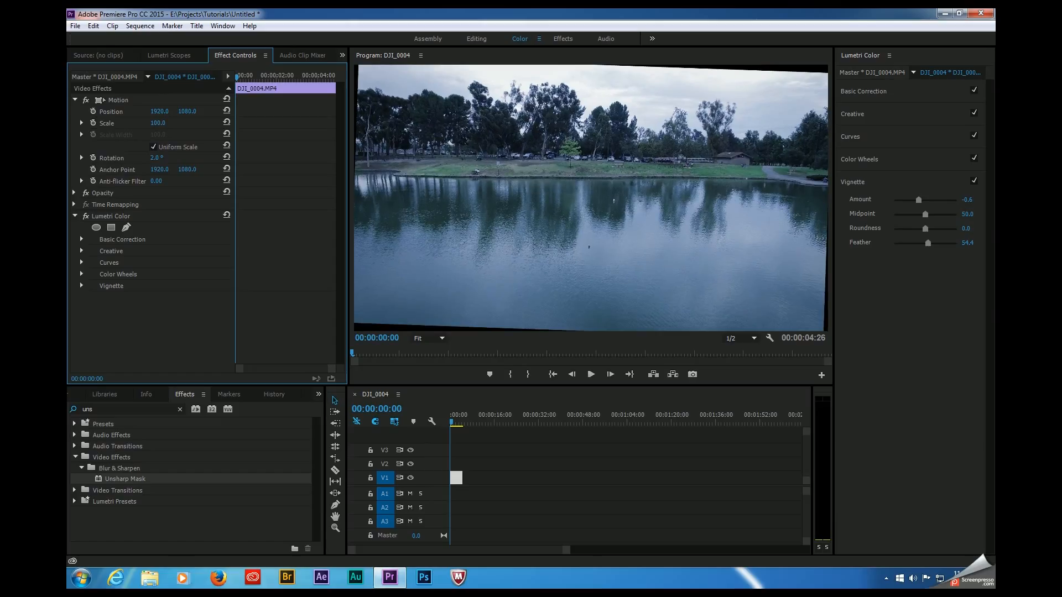
left_click(166, 159)
type("1")
key("Return")
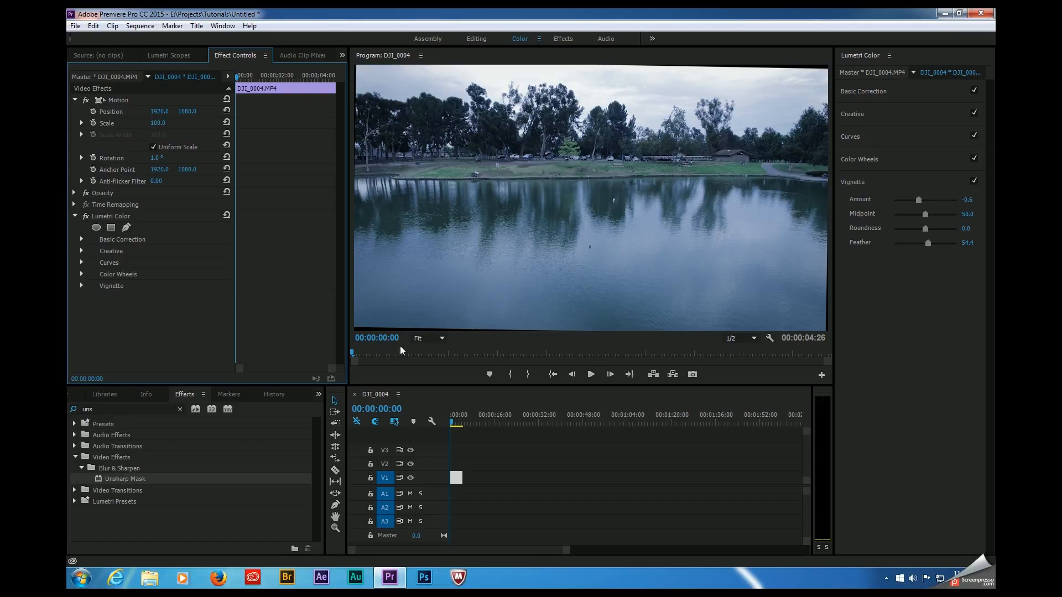
Step: Try a scale of 103 on the rotated clip, and set the scale back to 100
left_click(158, 122)
type("103")
key("Return")
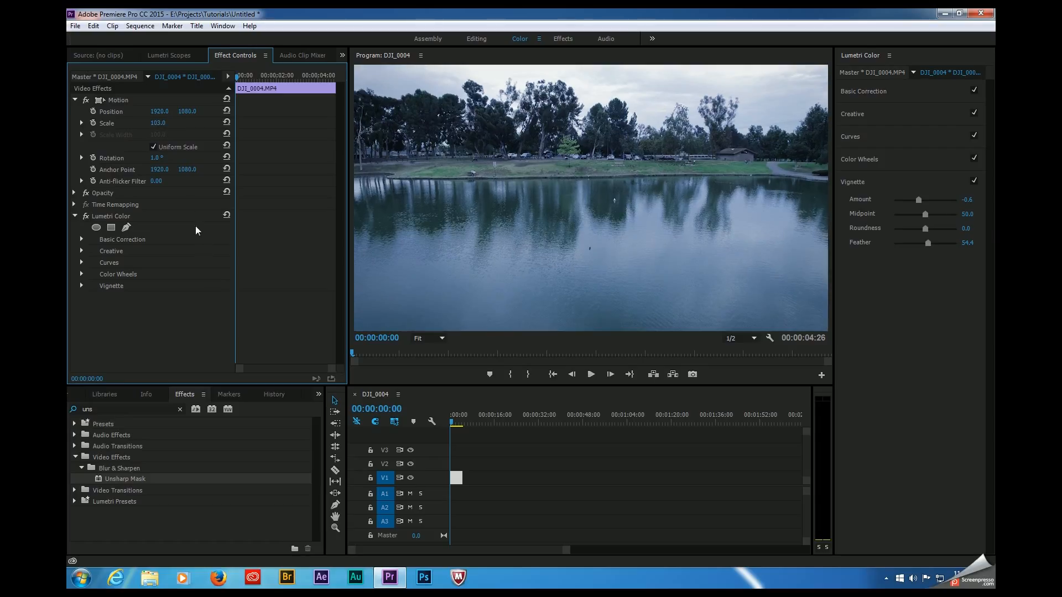
left_click(157, 123)
type("100")
left_click(205, 297)
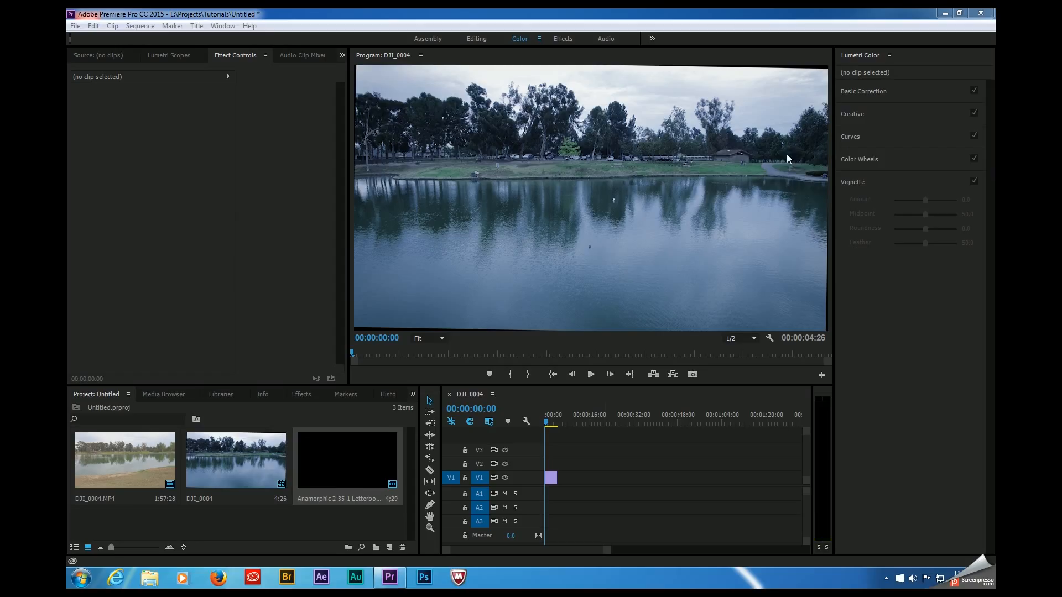
Step: Place the Anamorphic 2-35-1 Letterbox image on V2 above the clip and scale it to about 226
left_click_drag(346, 466, 550, 469)
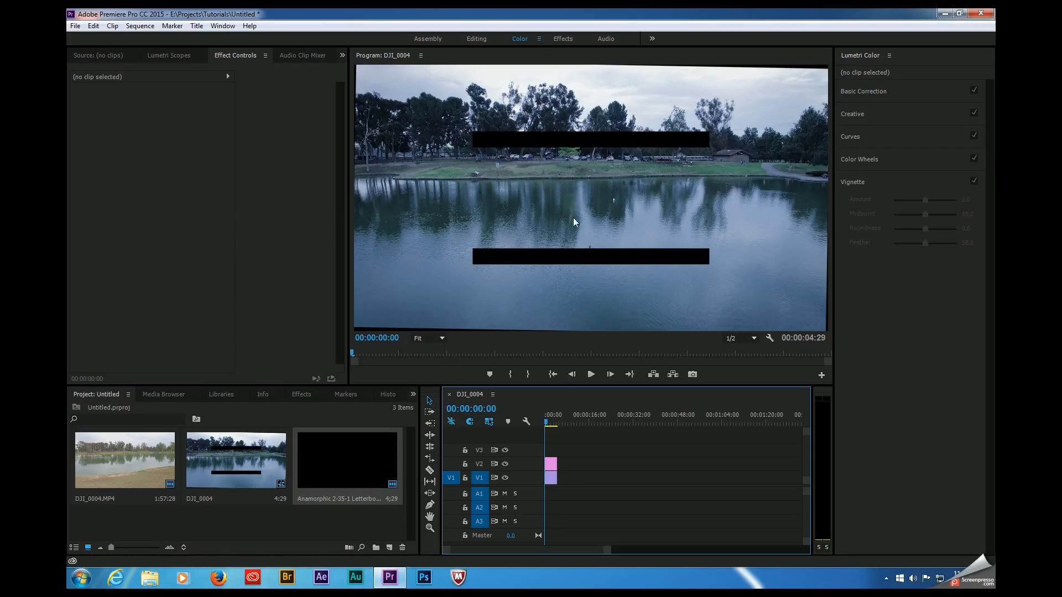
left_click(550, 465)
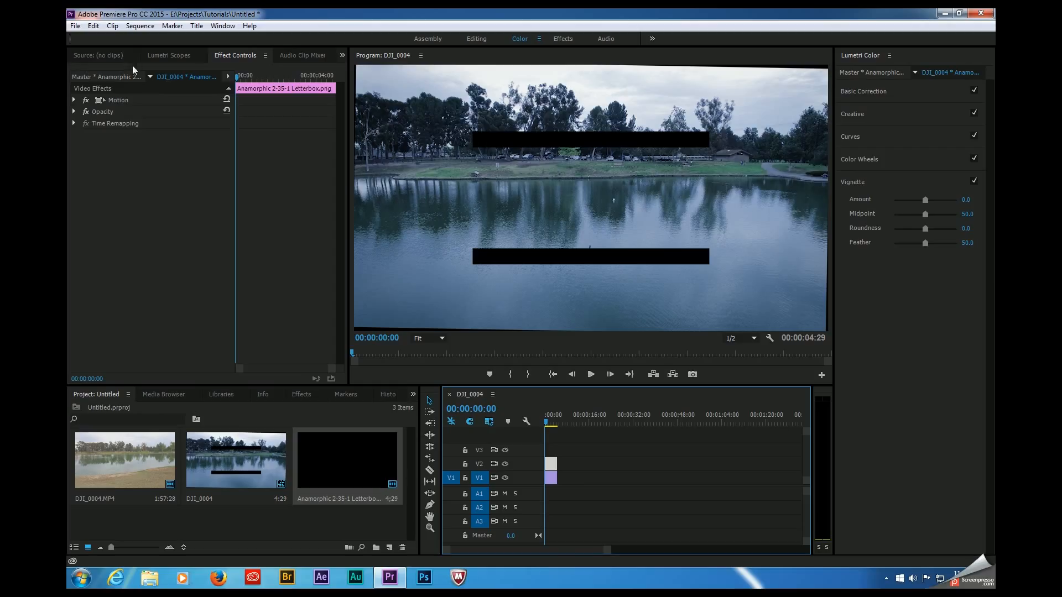
left_click(74, 100)
left_click_drag(154, 128, 225, 128)
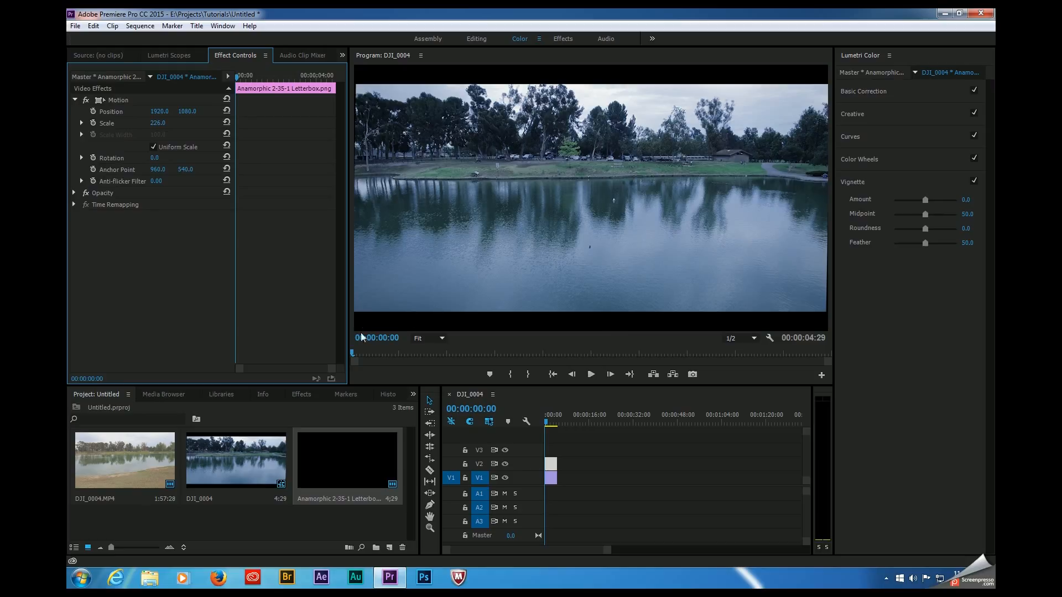
Step: Select the DJI_0004 clip on V1 and set its vertical position to 1090 beneath the letterbox
left_click(406, 307)
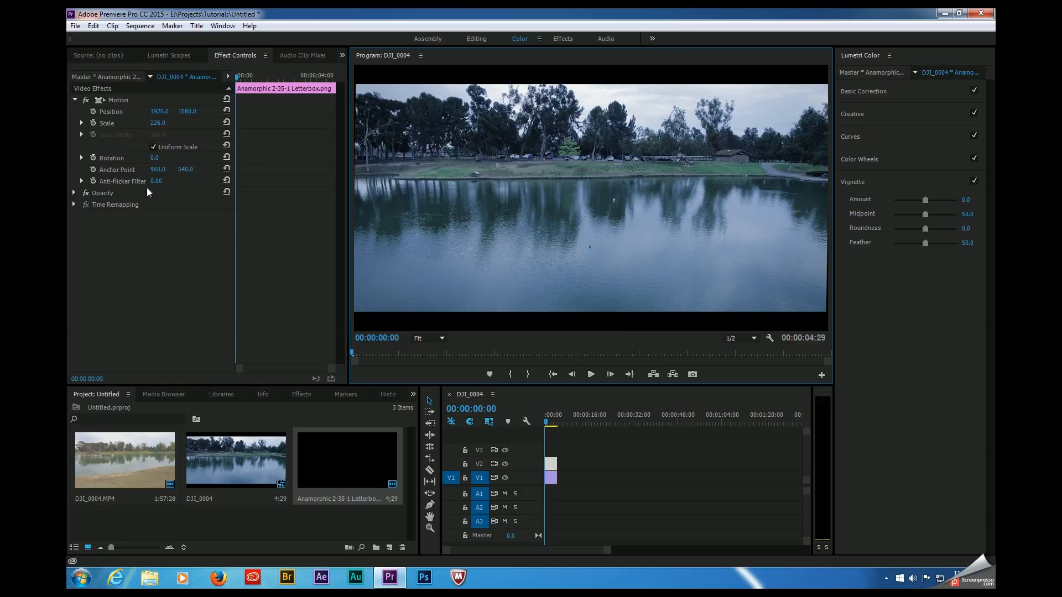
left_click(188, 120)
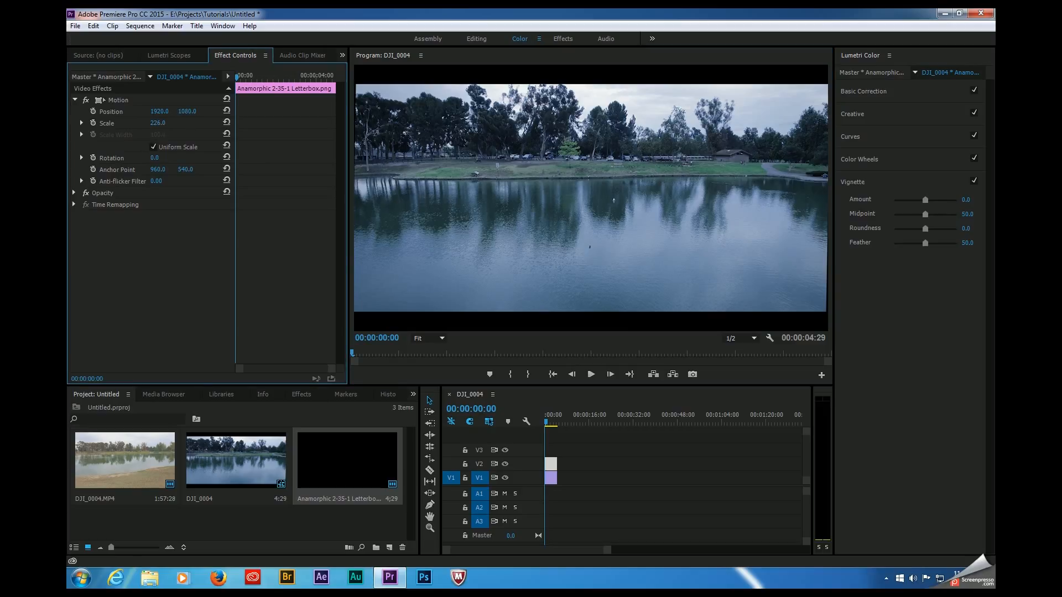
left_click(187, 112)
left_click(171, 303)
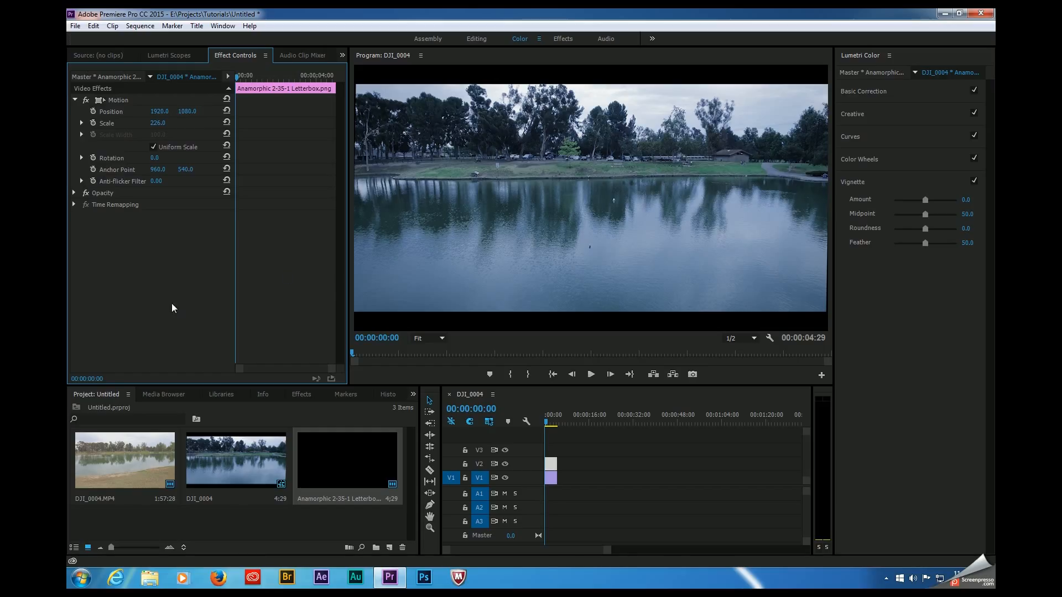
left_click(550, 479)
left_click_drag(187, 111, 196, 112)
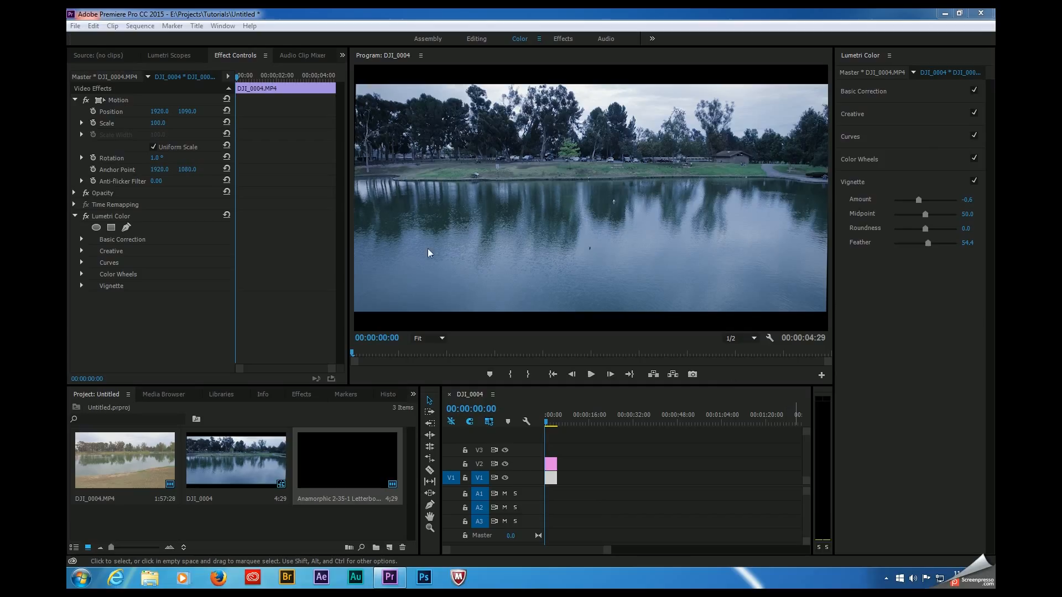
right_click(103, 220)
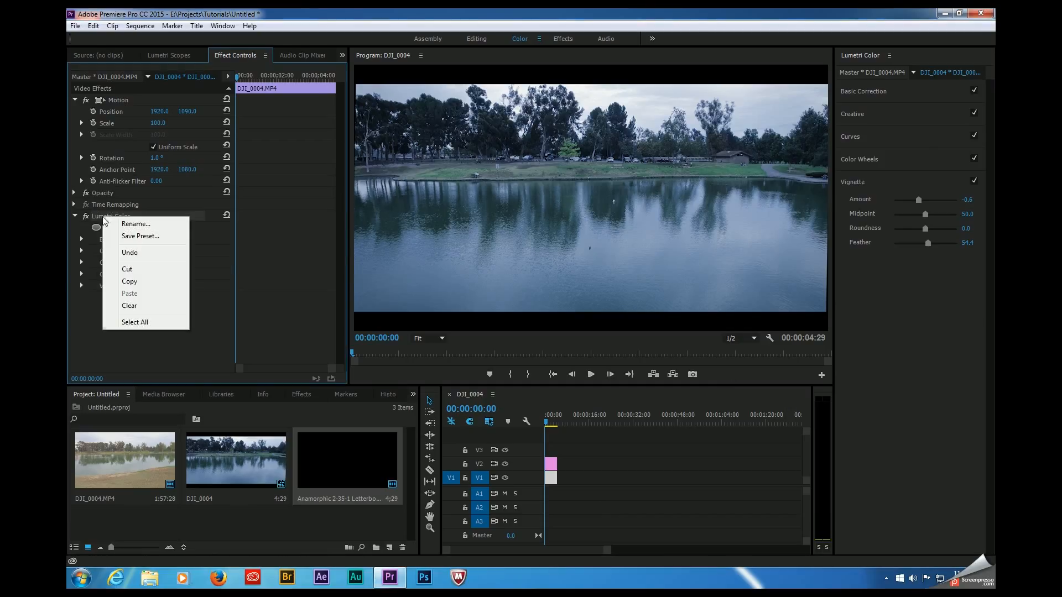
left_click(136, 236)
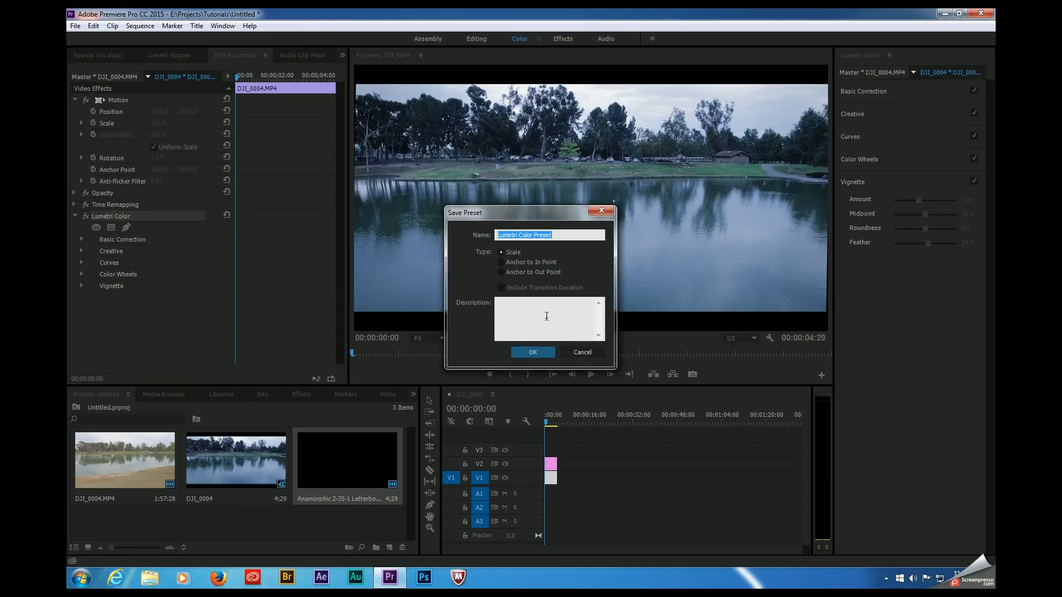
left_click(577, 353)
Step: Search the effects and presets library for "super"
left_click(301, 394)
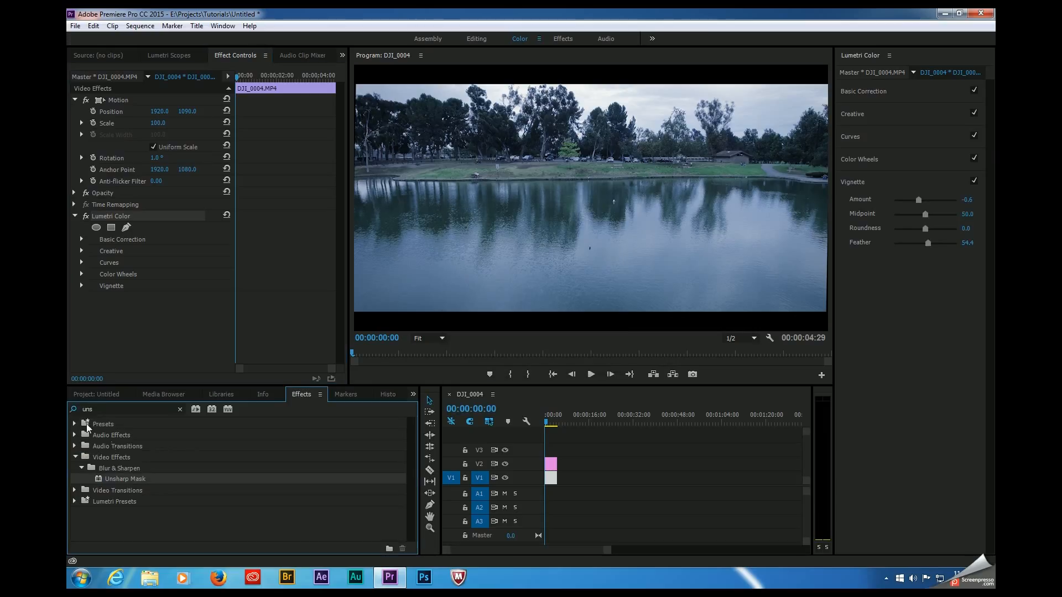
type("super")
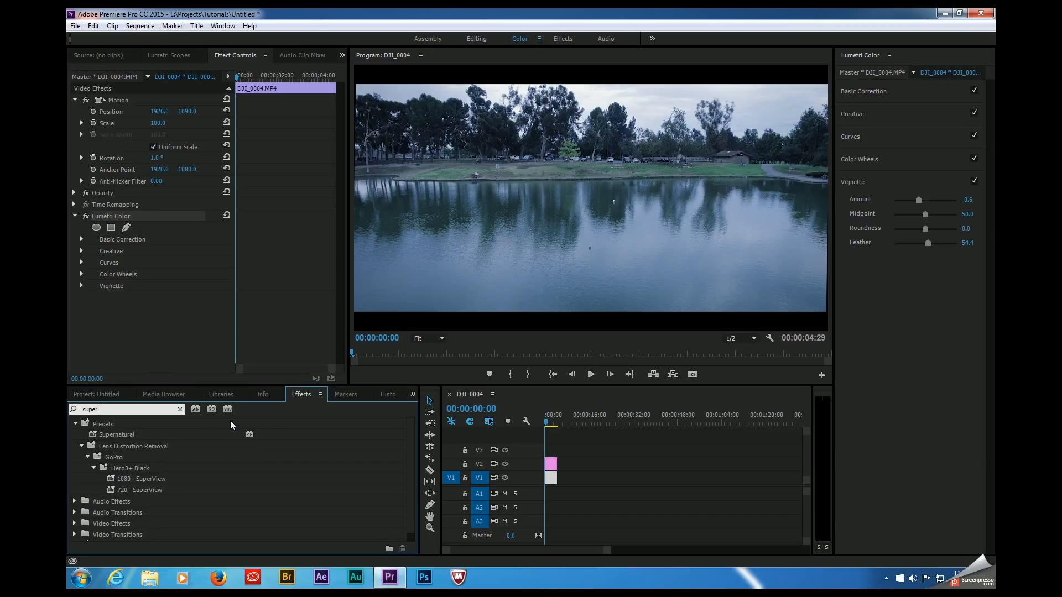
left_click(141, 324)
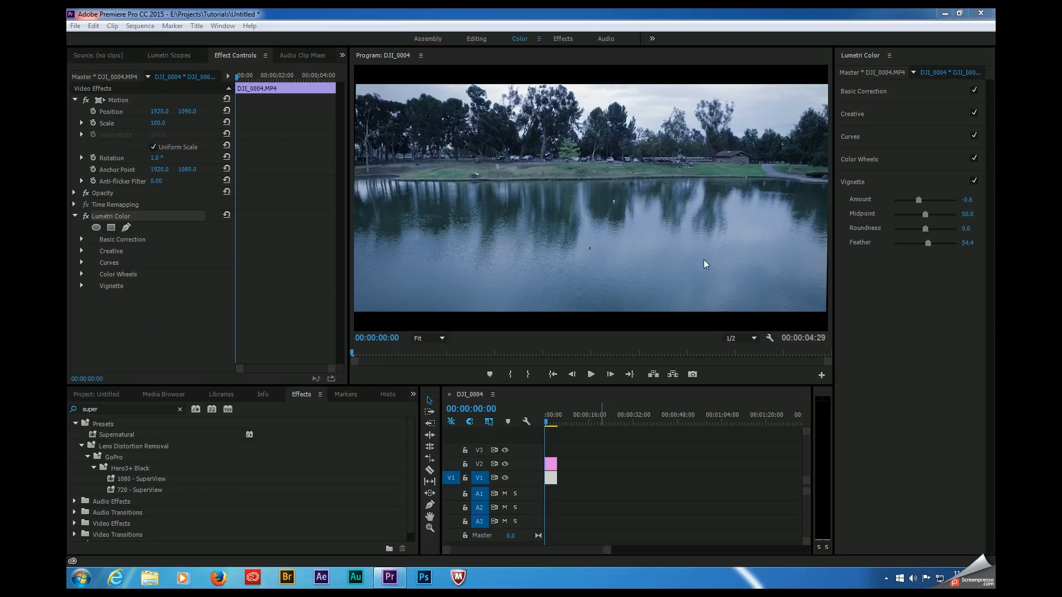
Step: Switch the clip's Lumetri Color effect off and on again to compare the footage before and after grading
left_click(86, 216)
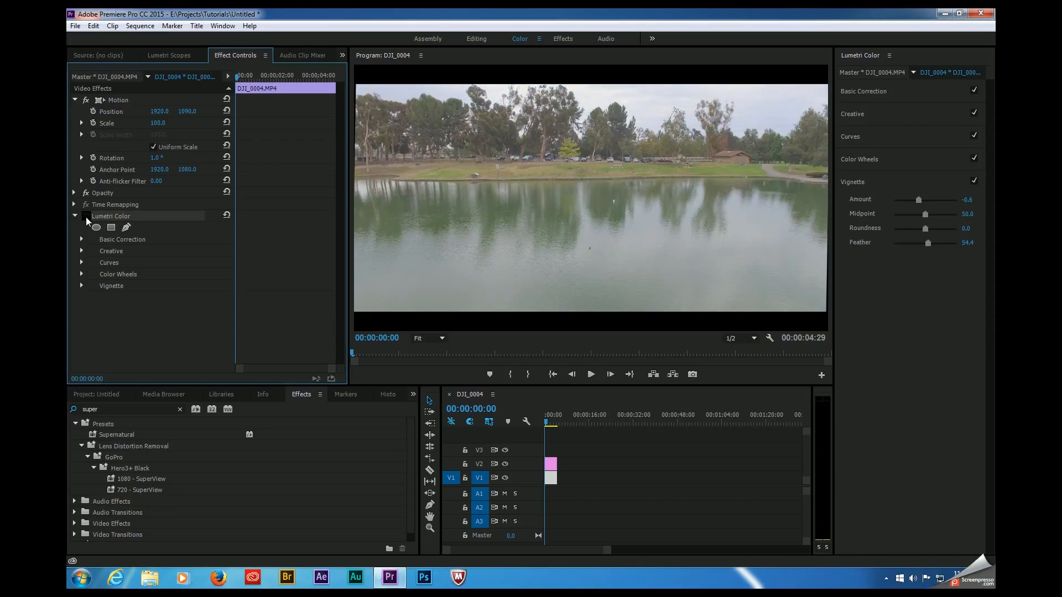
left_click(86, 216)
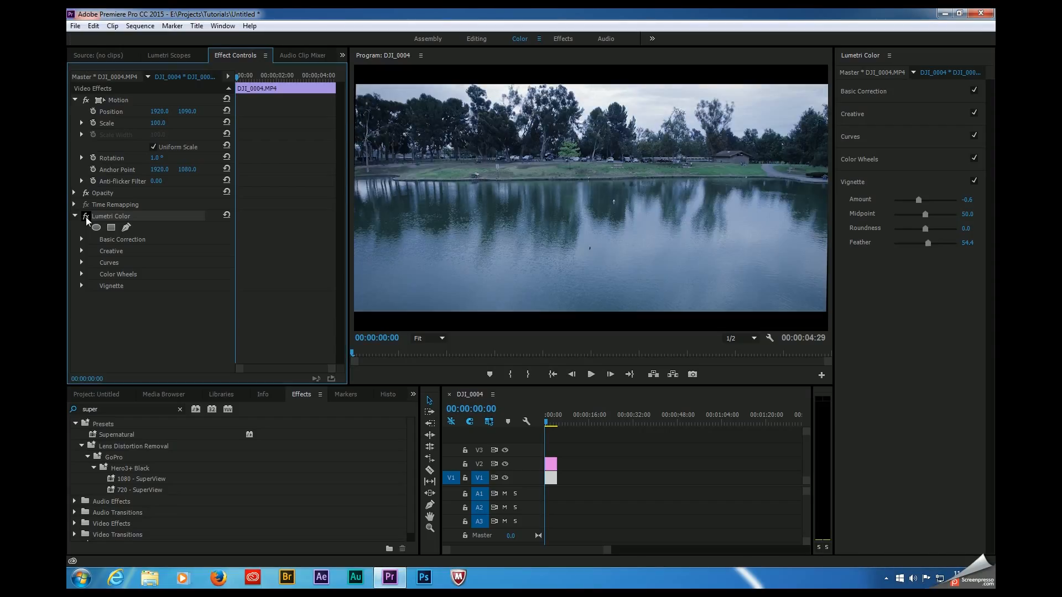